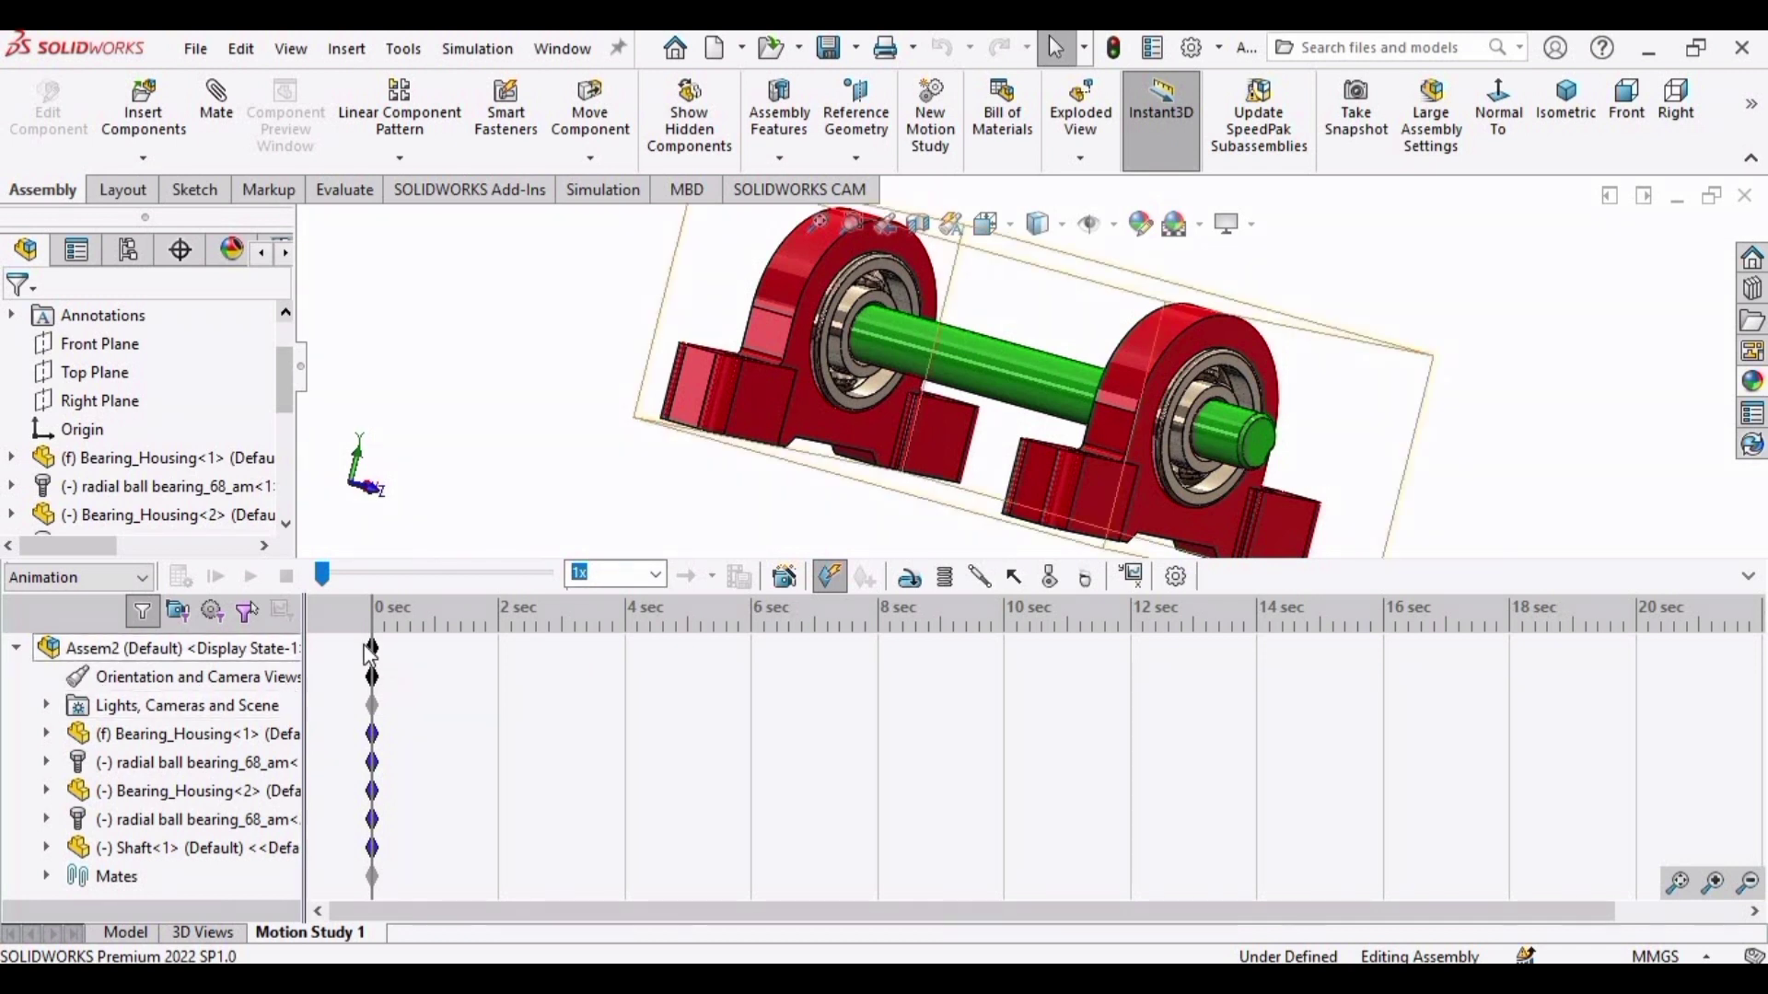
# Drag the Assem2 end key from 0 to 10 seconds on the timeline
pyautogui.moveTo(373, 656); pyautogui.dragTo(1013, 679)
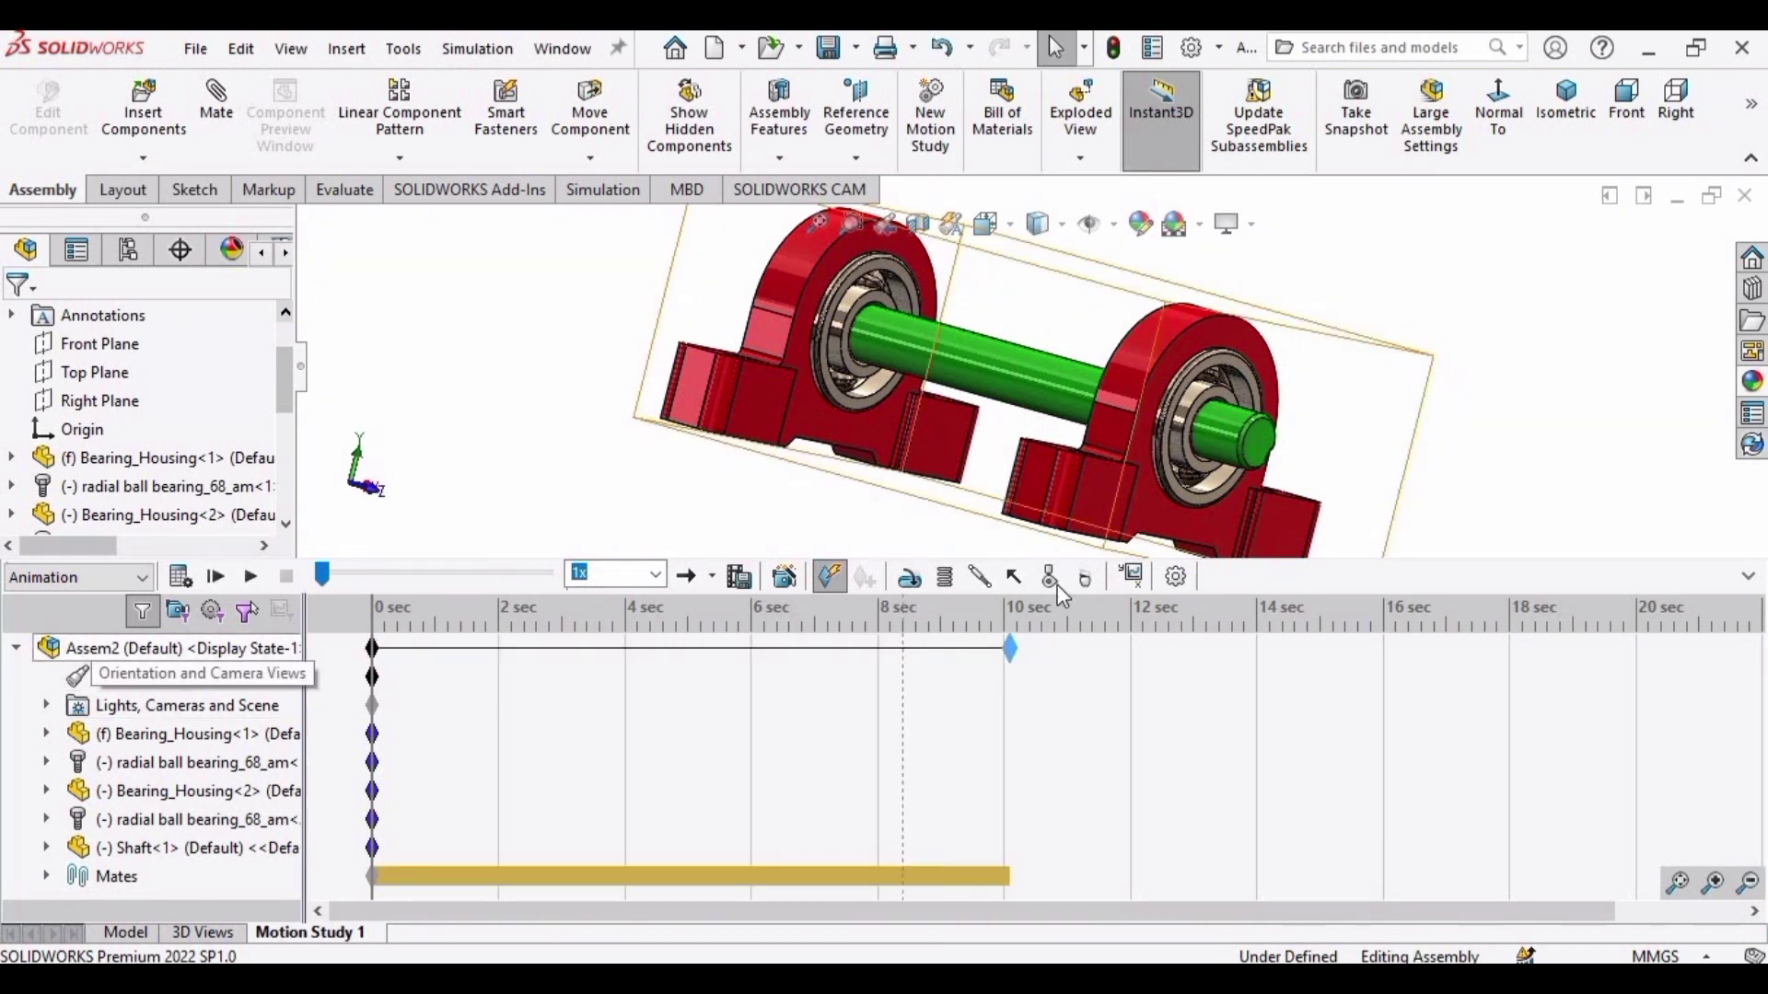
# Set Motion Study Properties to 50 frames per second
pyautogui.click(1178, 577)
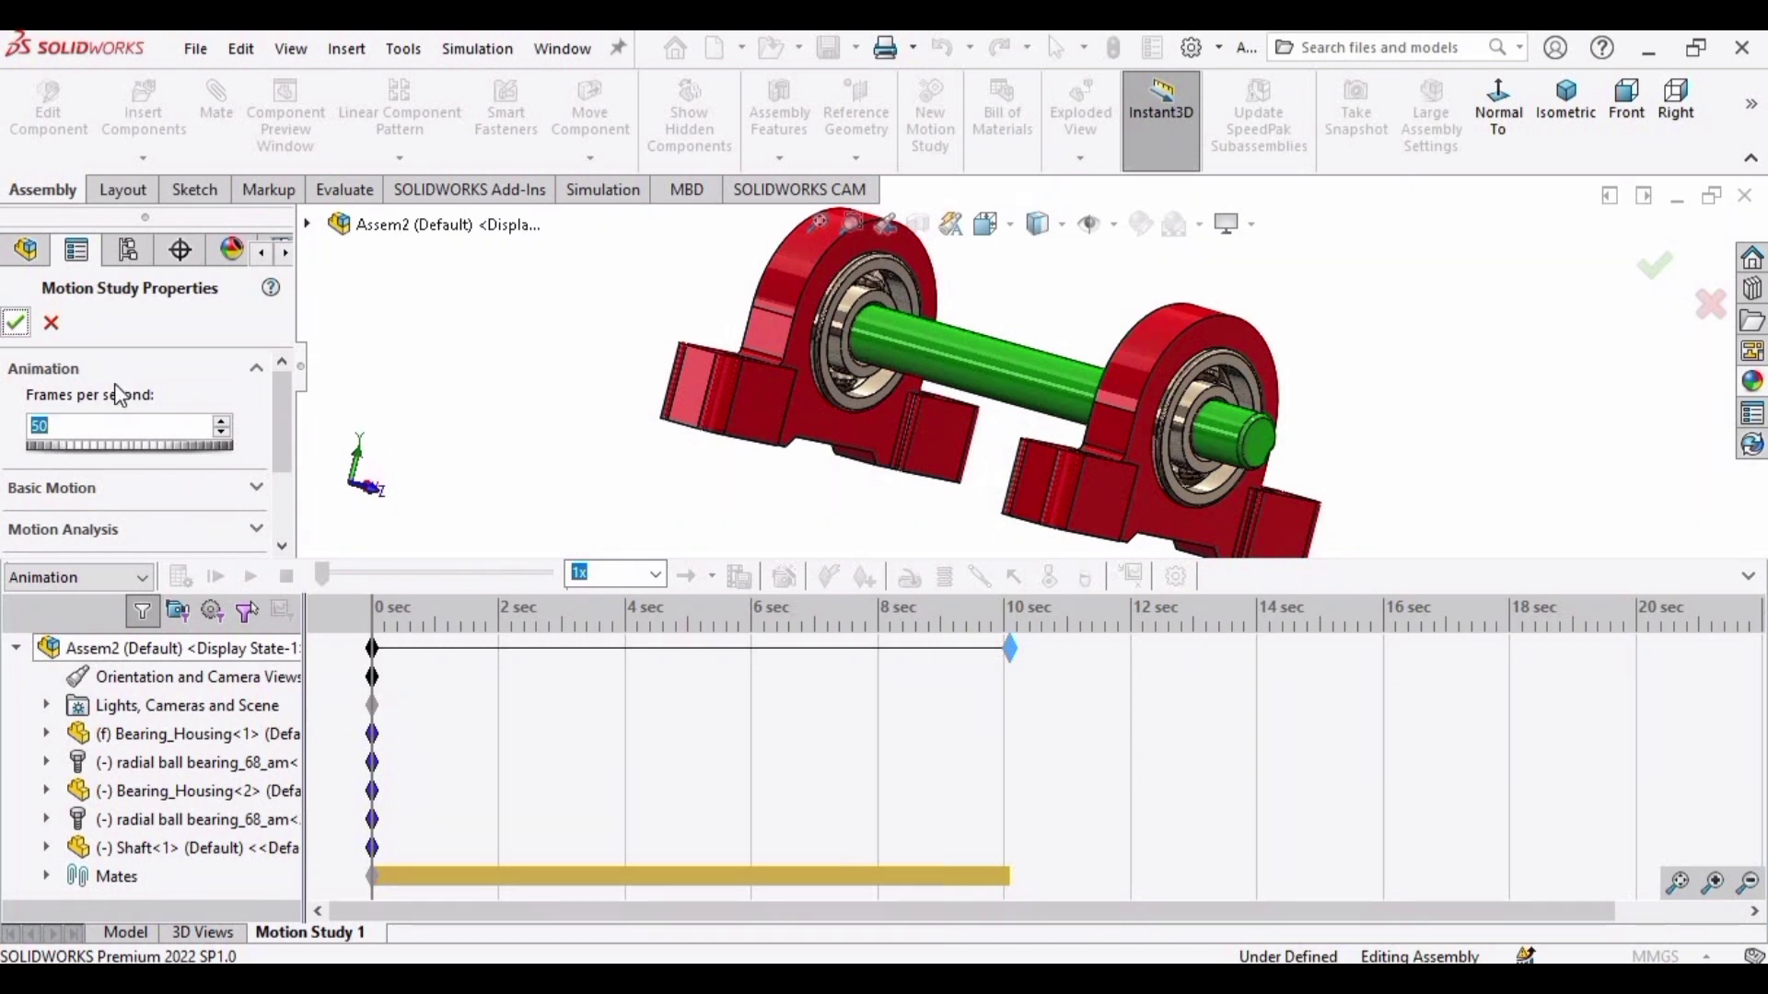
pyautogui.press('Return')
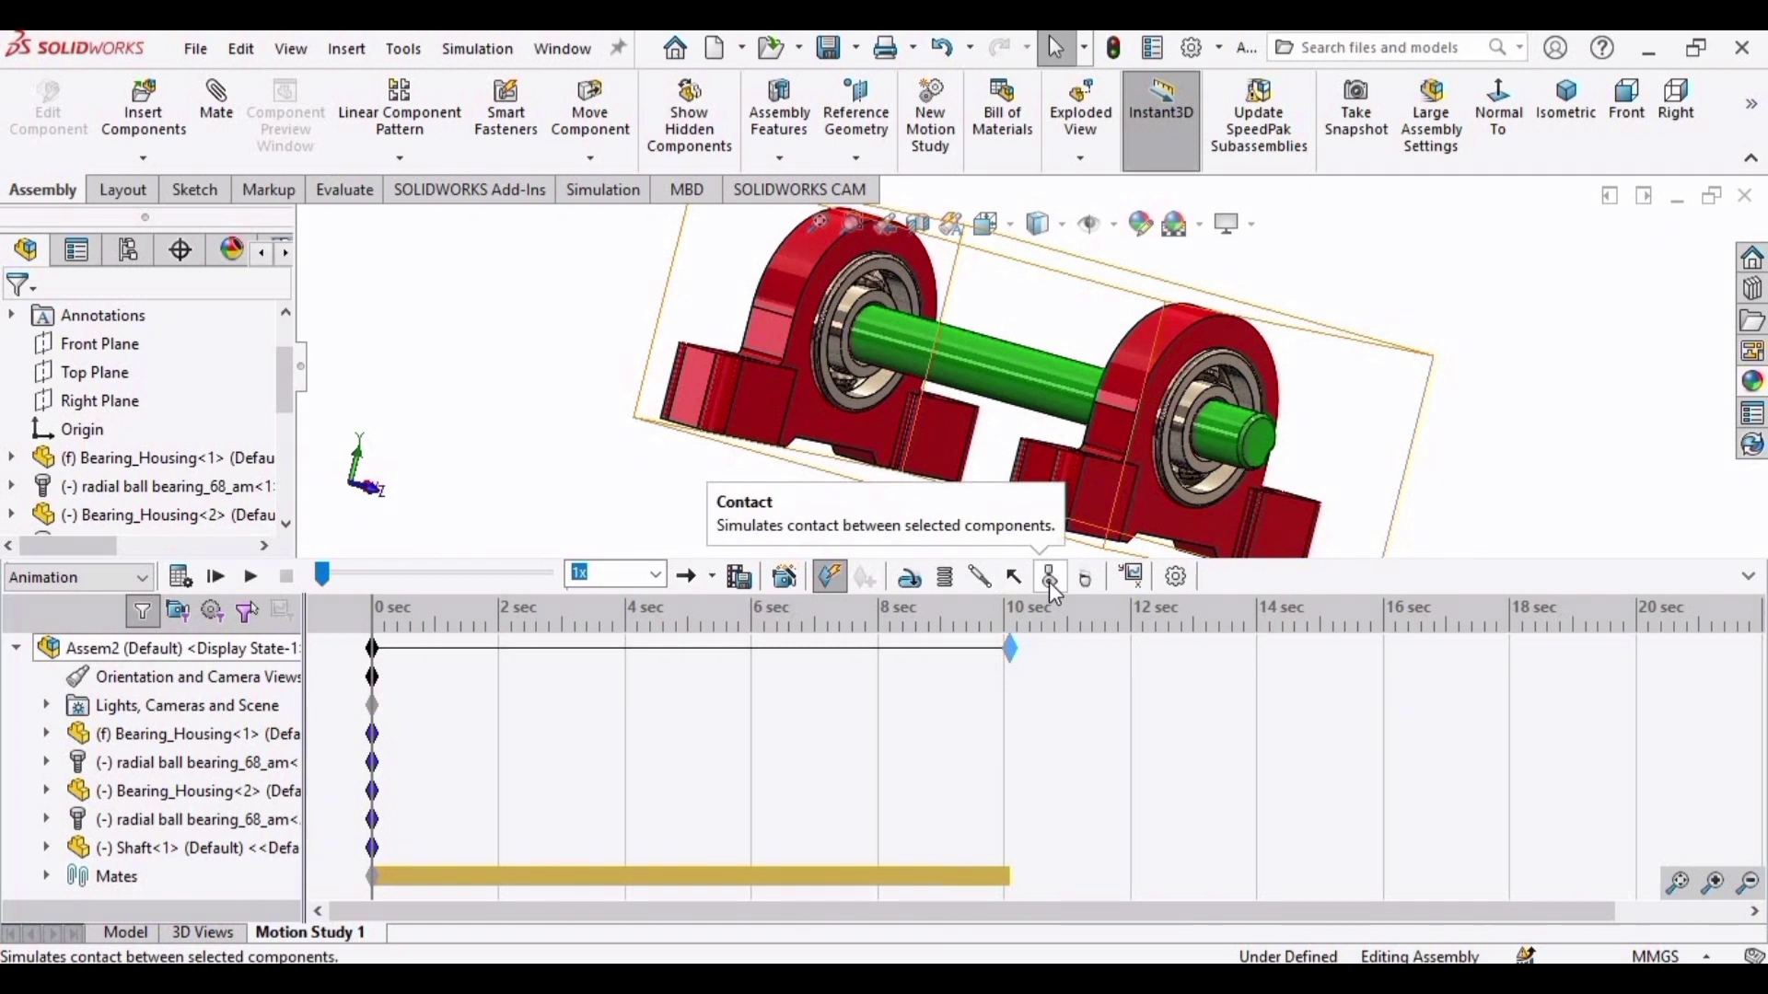
# Create Solid Body Contact1 between both housings, both ball bearings and the shaft
pyautogui.click(1056, 578)
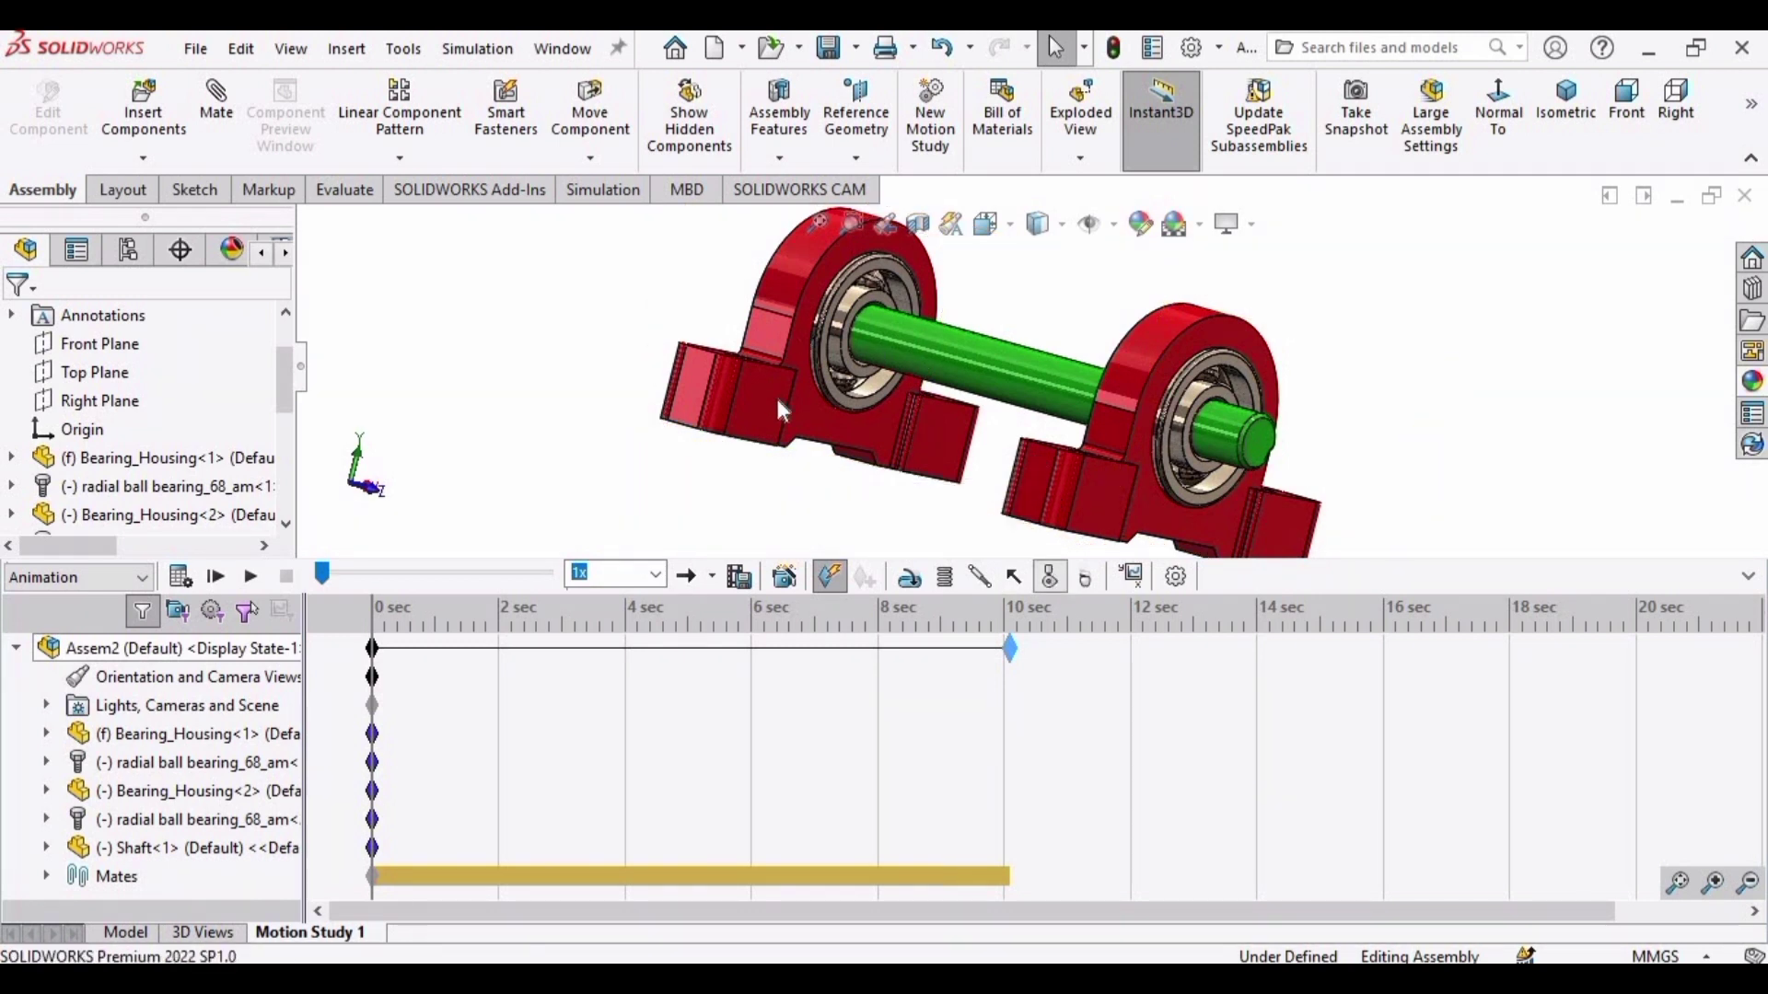
pyautogui.click(875, 361)
pyautogui.click(873, 359)
pyautogui.click(957, 348)
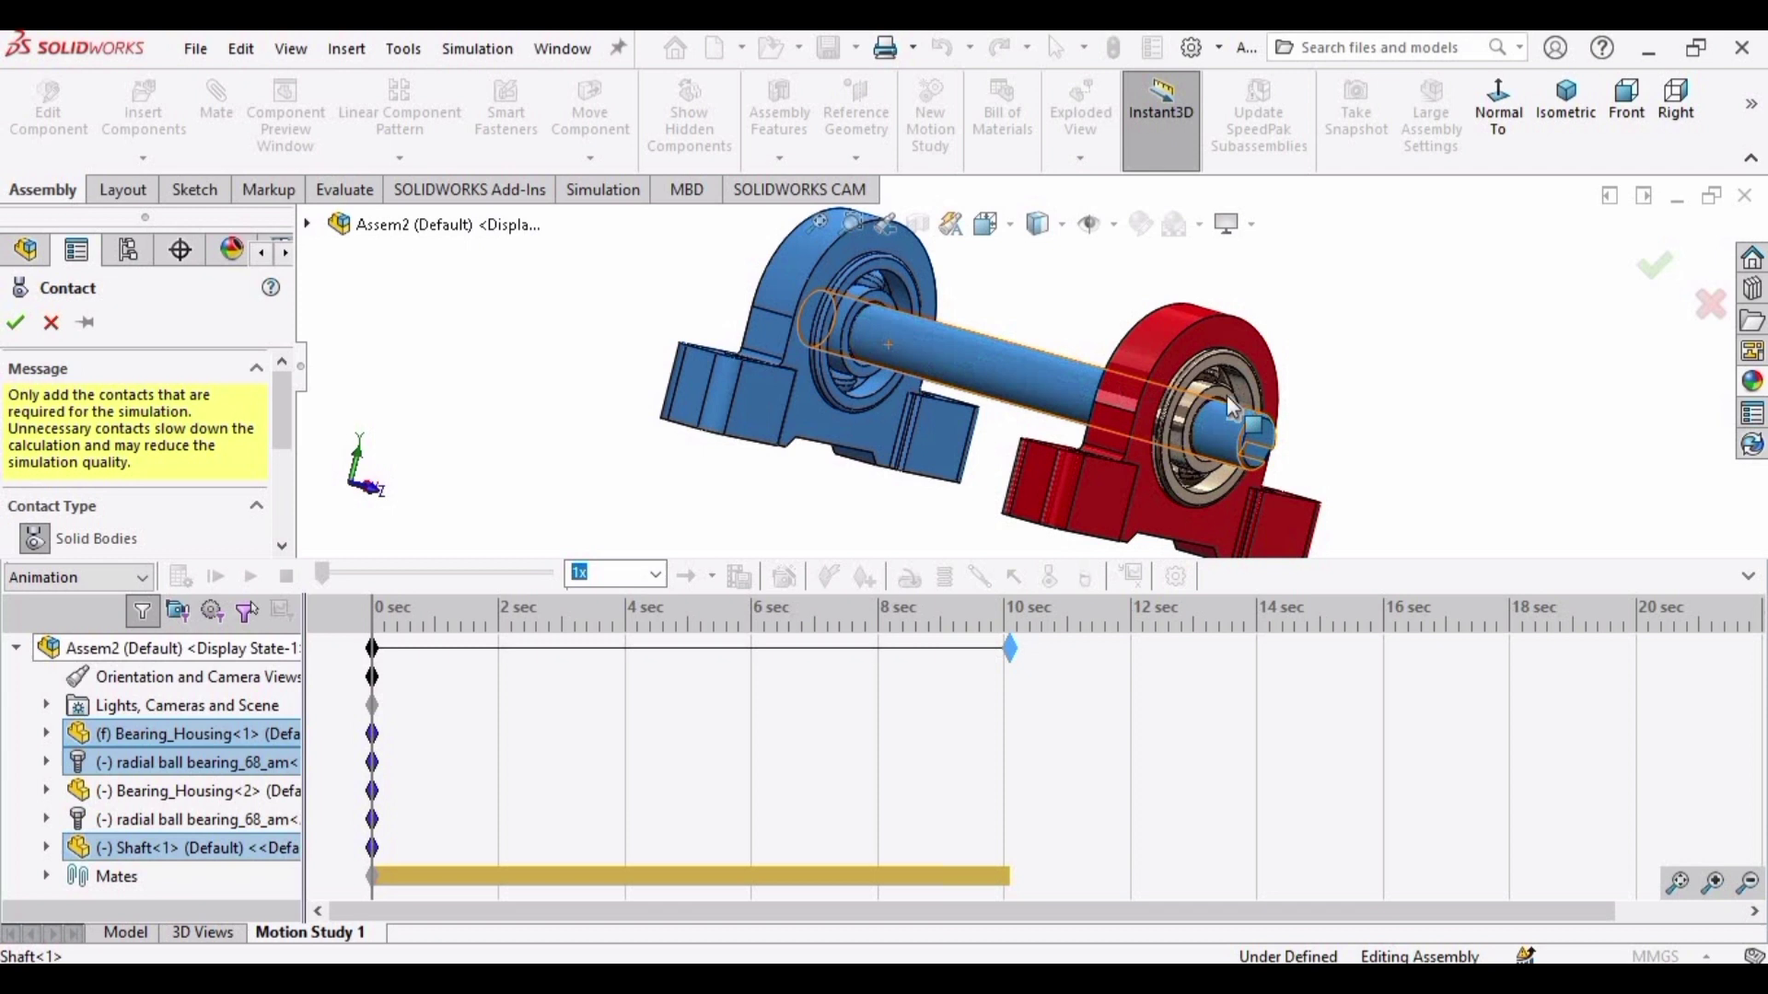
pyautogui.click(1148, 422)
pyautogui.click(1147, 420)
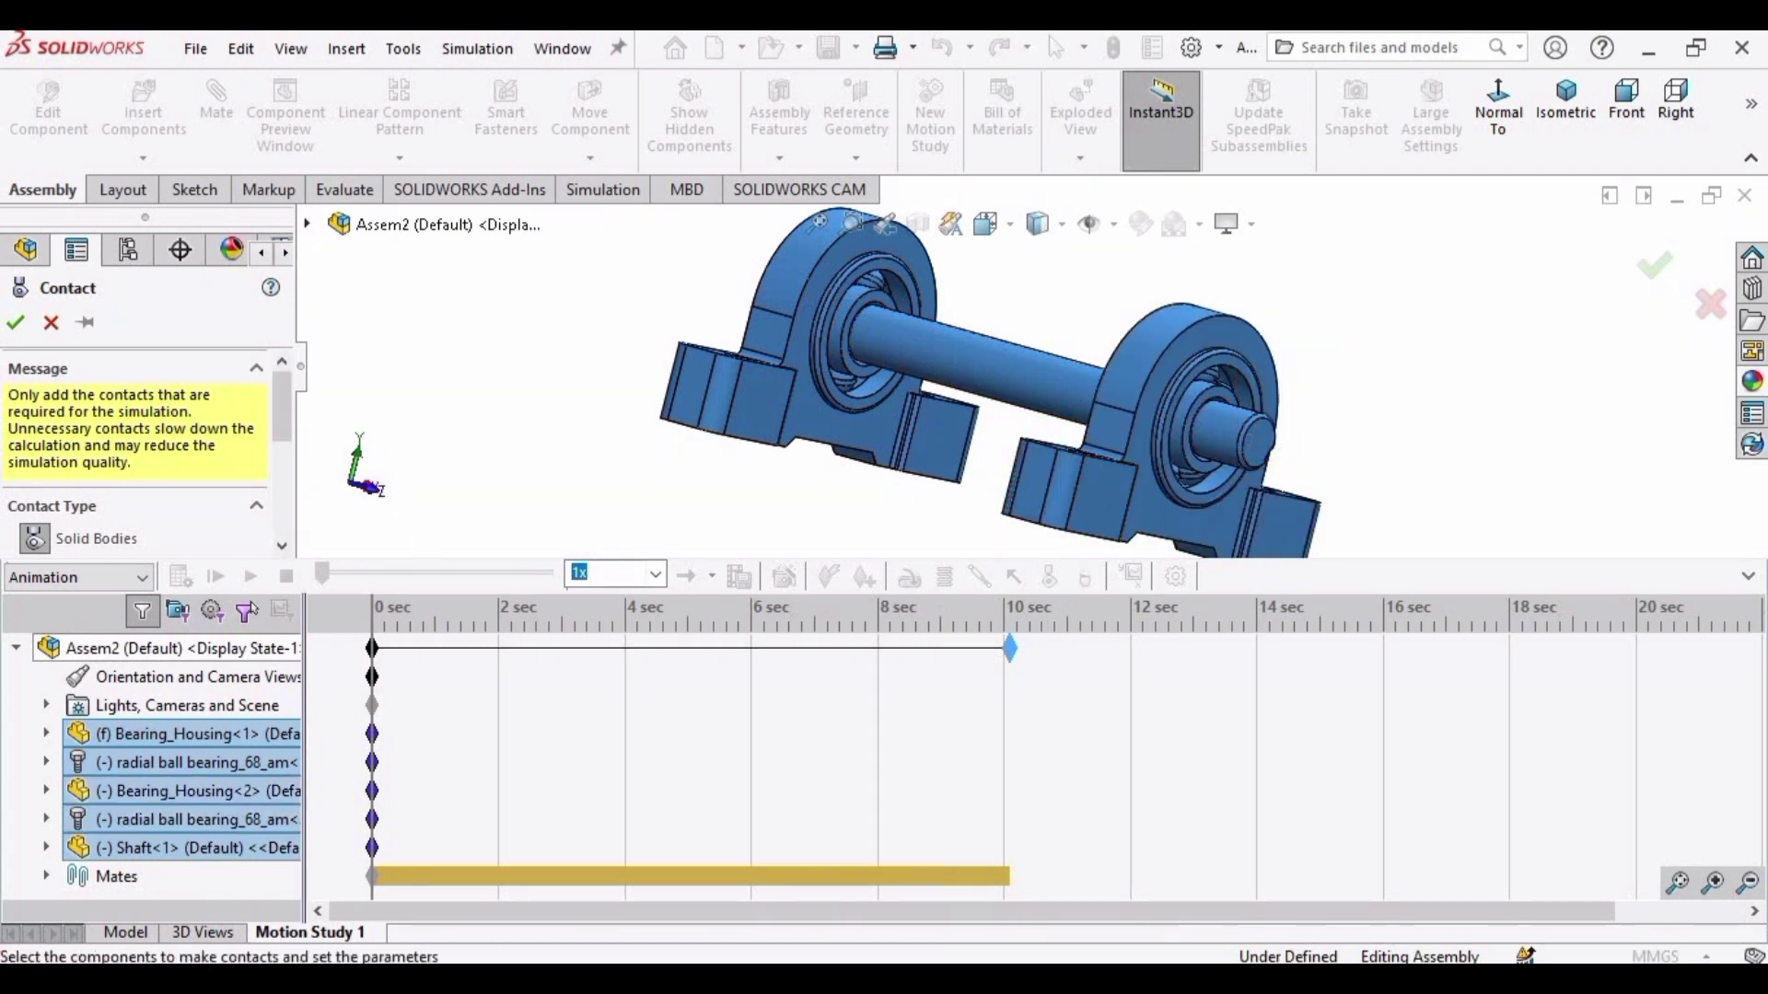
pyautogui.press('Return')
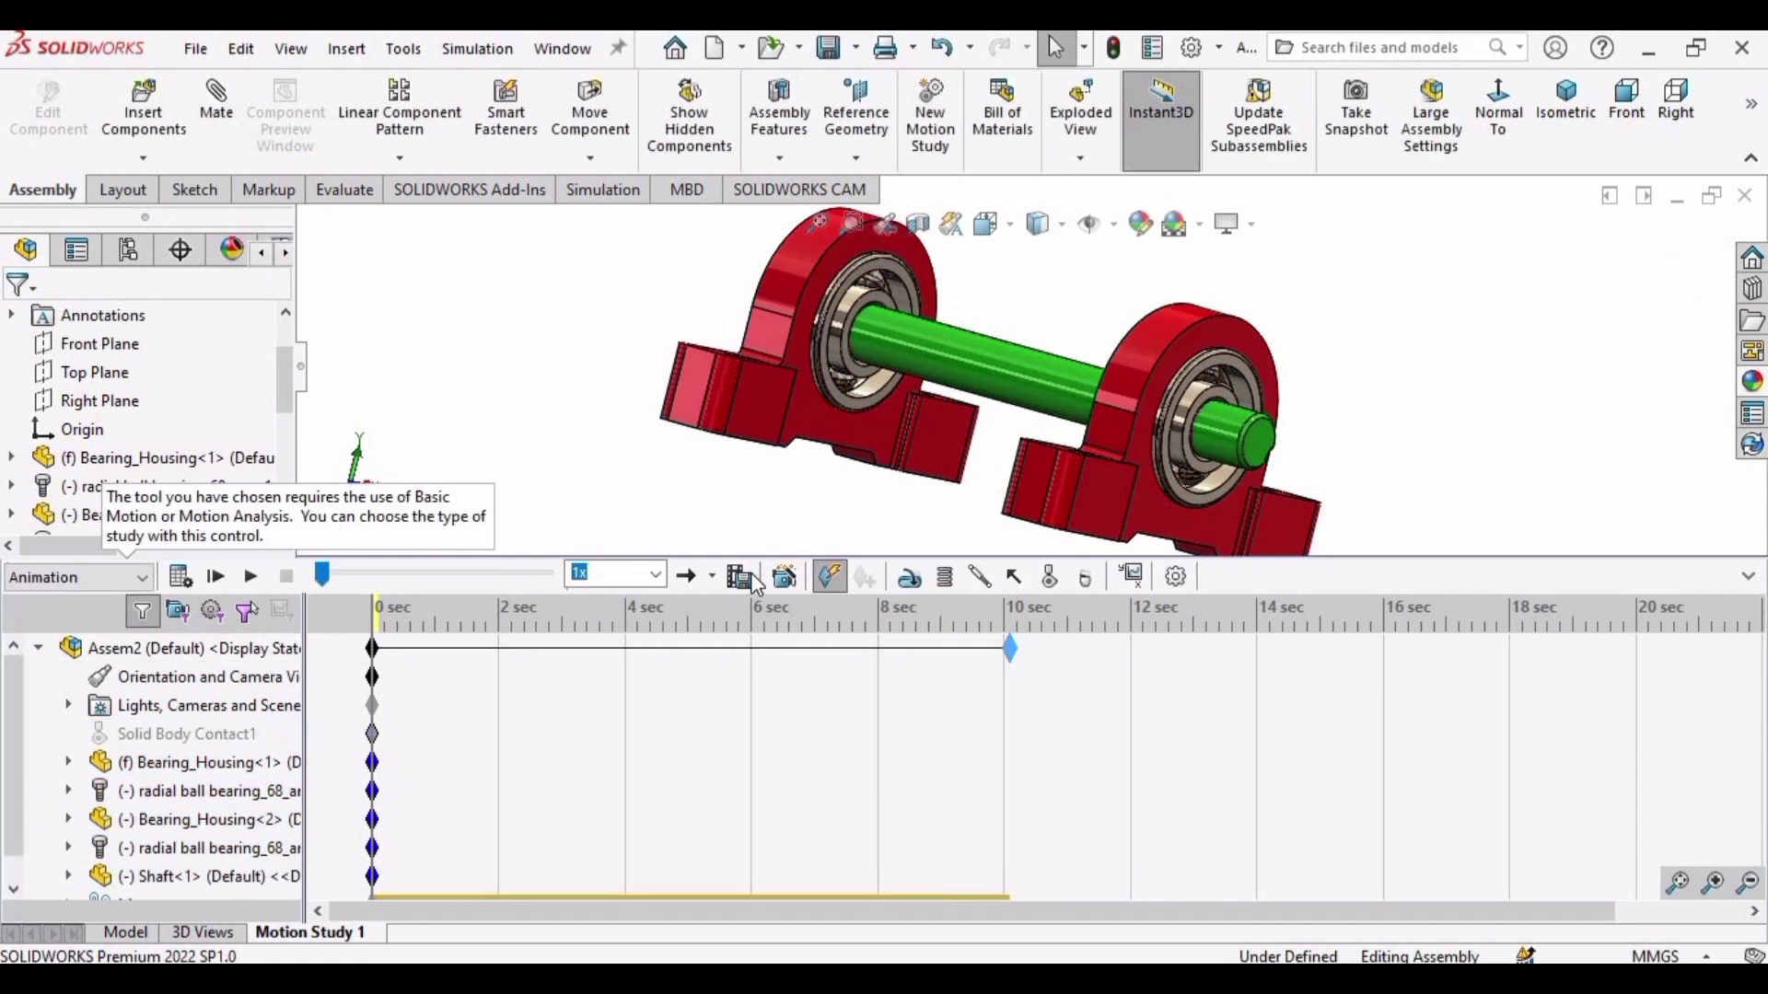
# Add RotaryMotor1 on the shaft end face at a constant 20 RPM
pyautogui.click(909, 585)
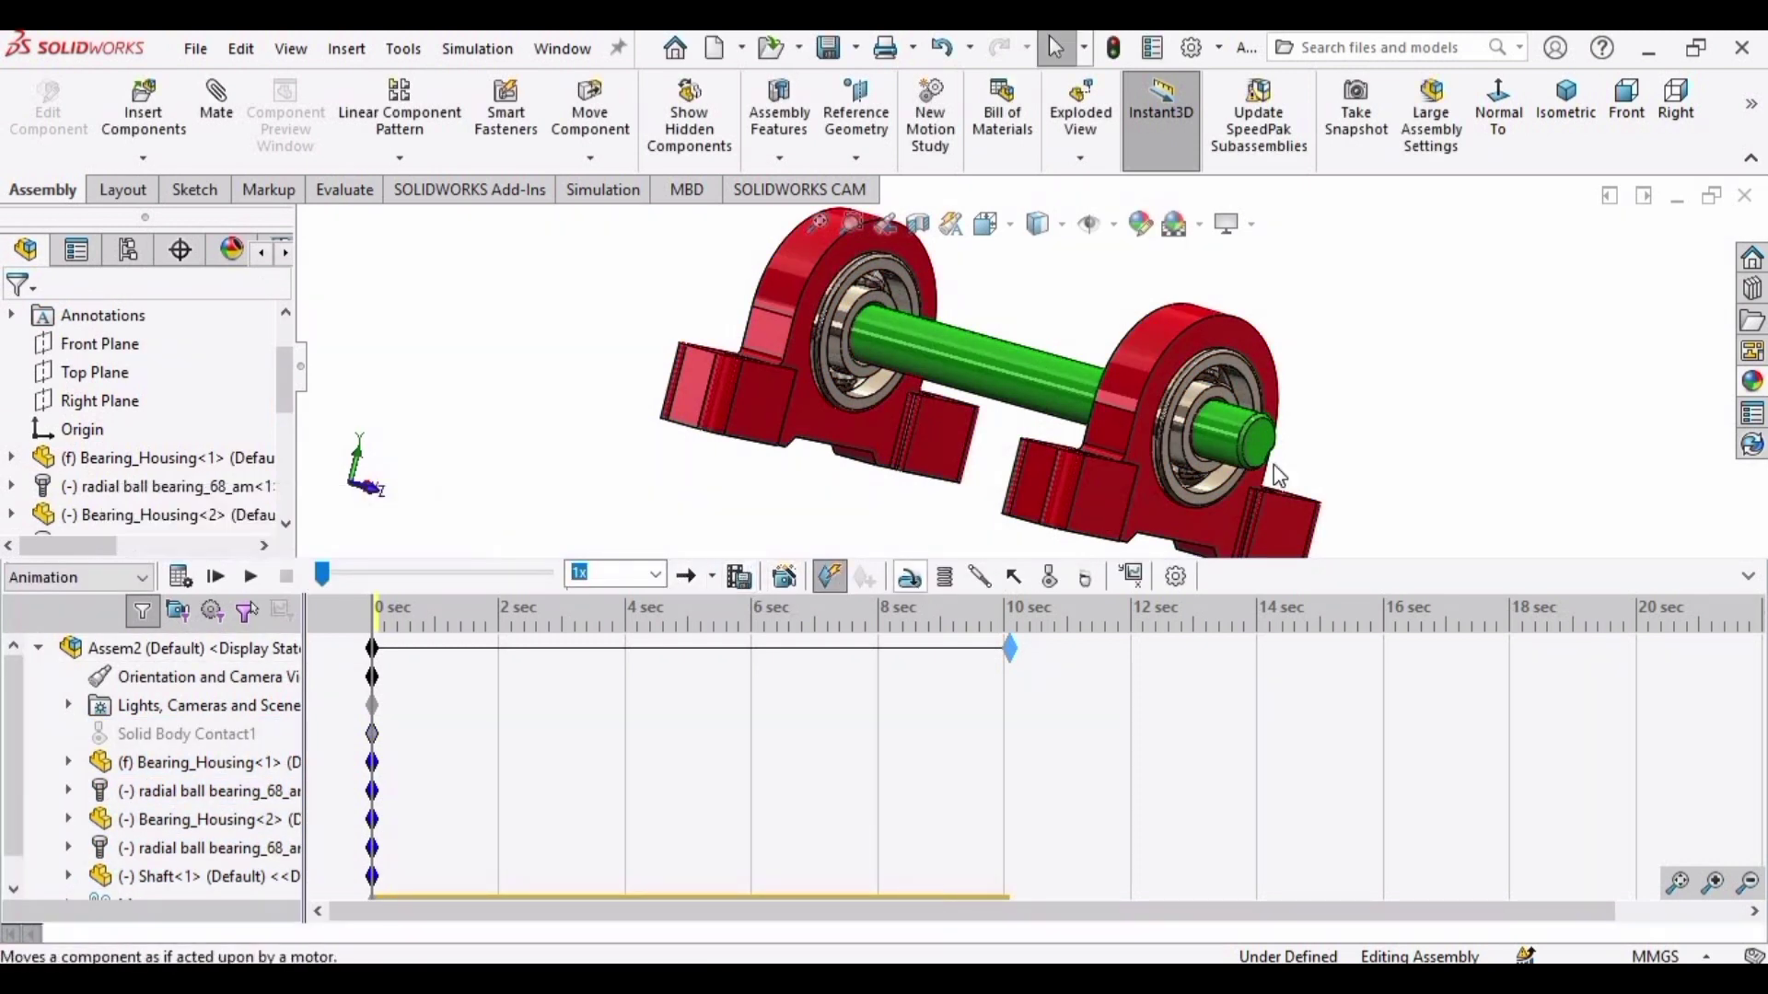
pyautogui.scroll(-3, 1194, 416)
pyautogui.scroll(-2, 1194, 417)
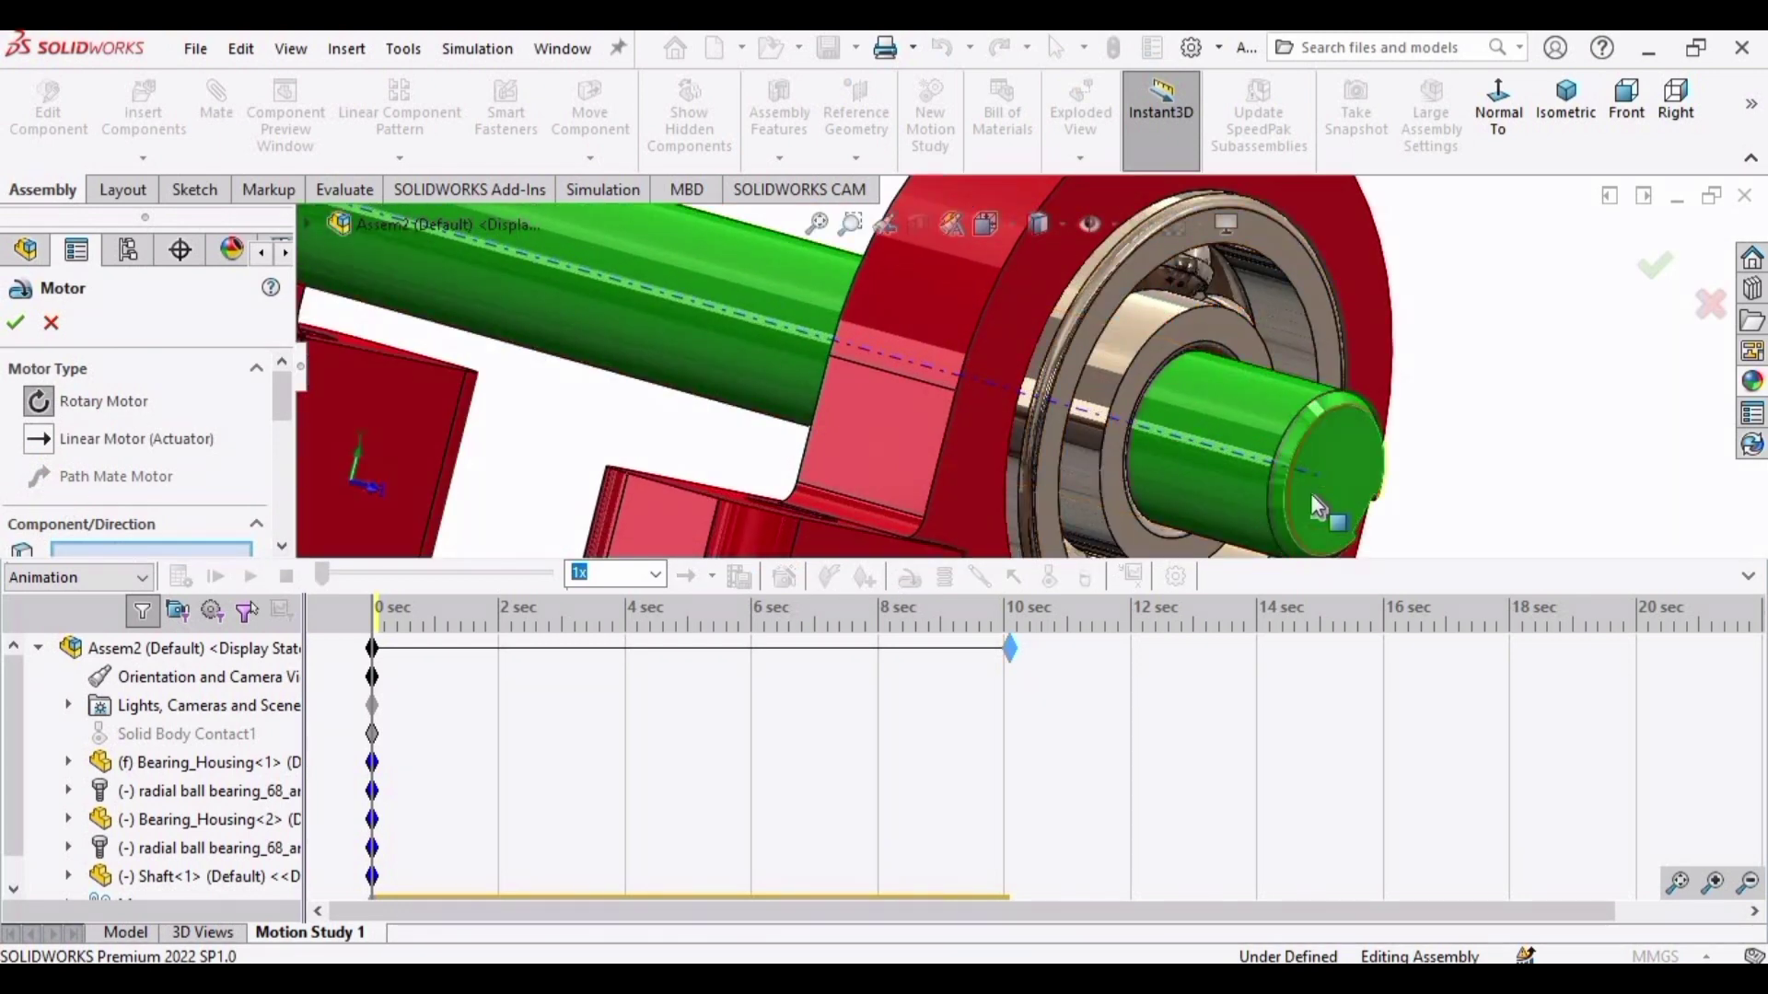
pyautogui.click(1284, 500)
pyautogui.scroll(2, 1091, 512)
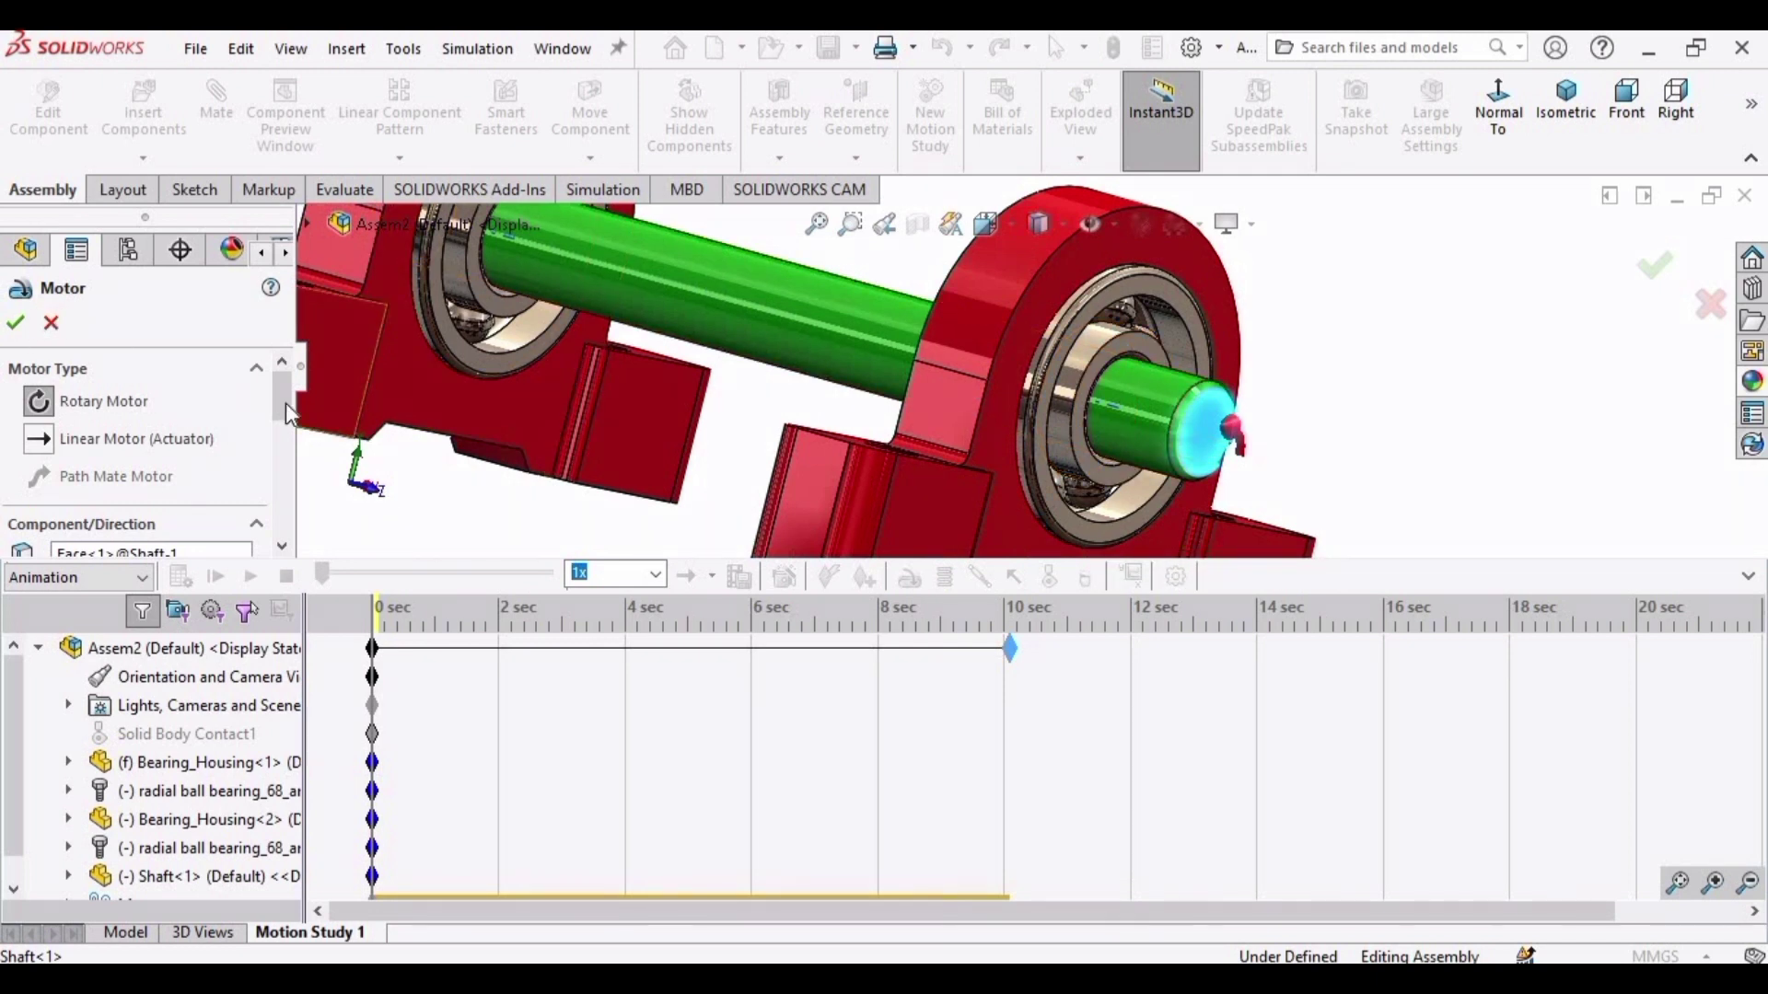
pyautogui.moveTo(288, 396); pyautogui.dragTo(285, 530)
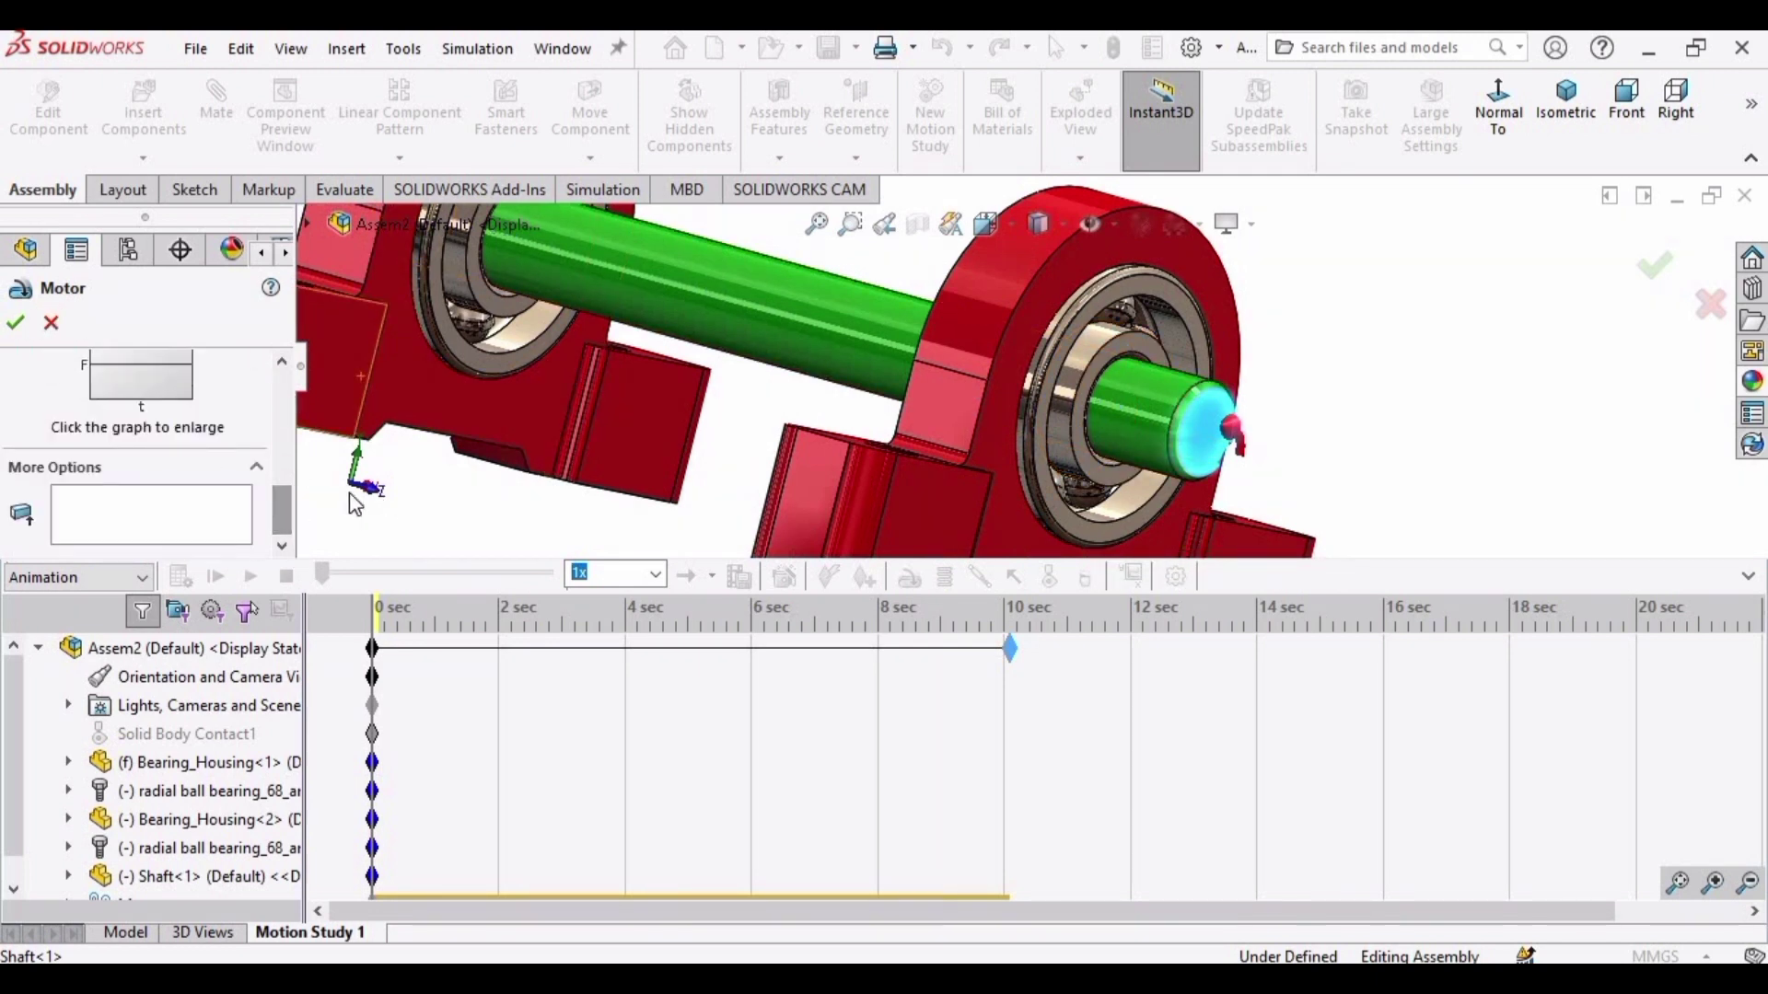
pyautogui.scroll(3, 284, 507)
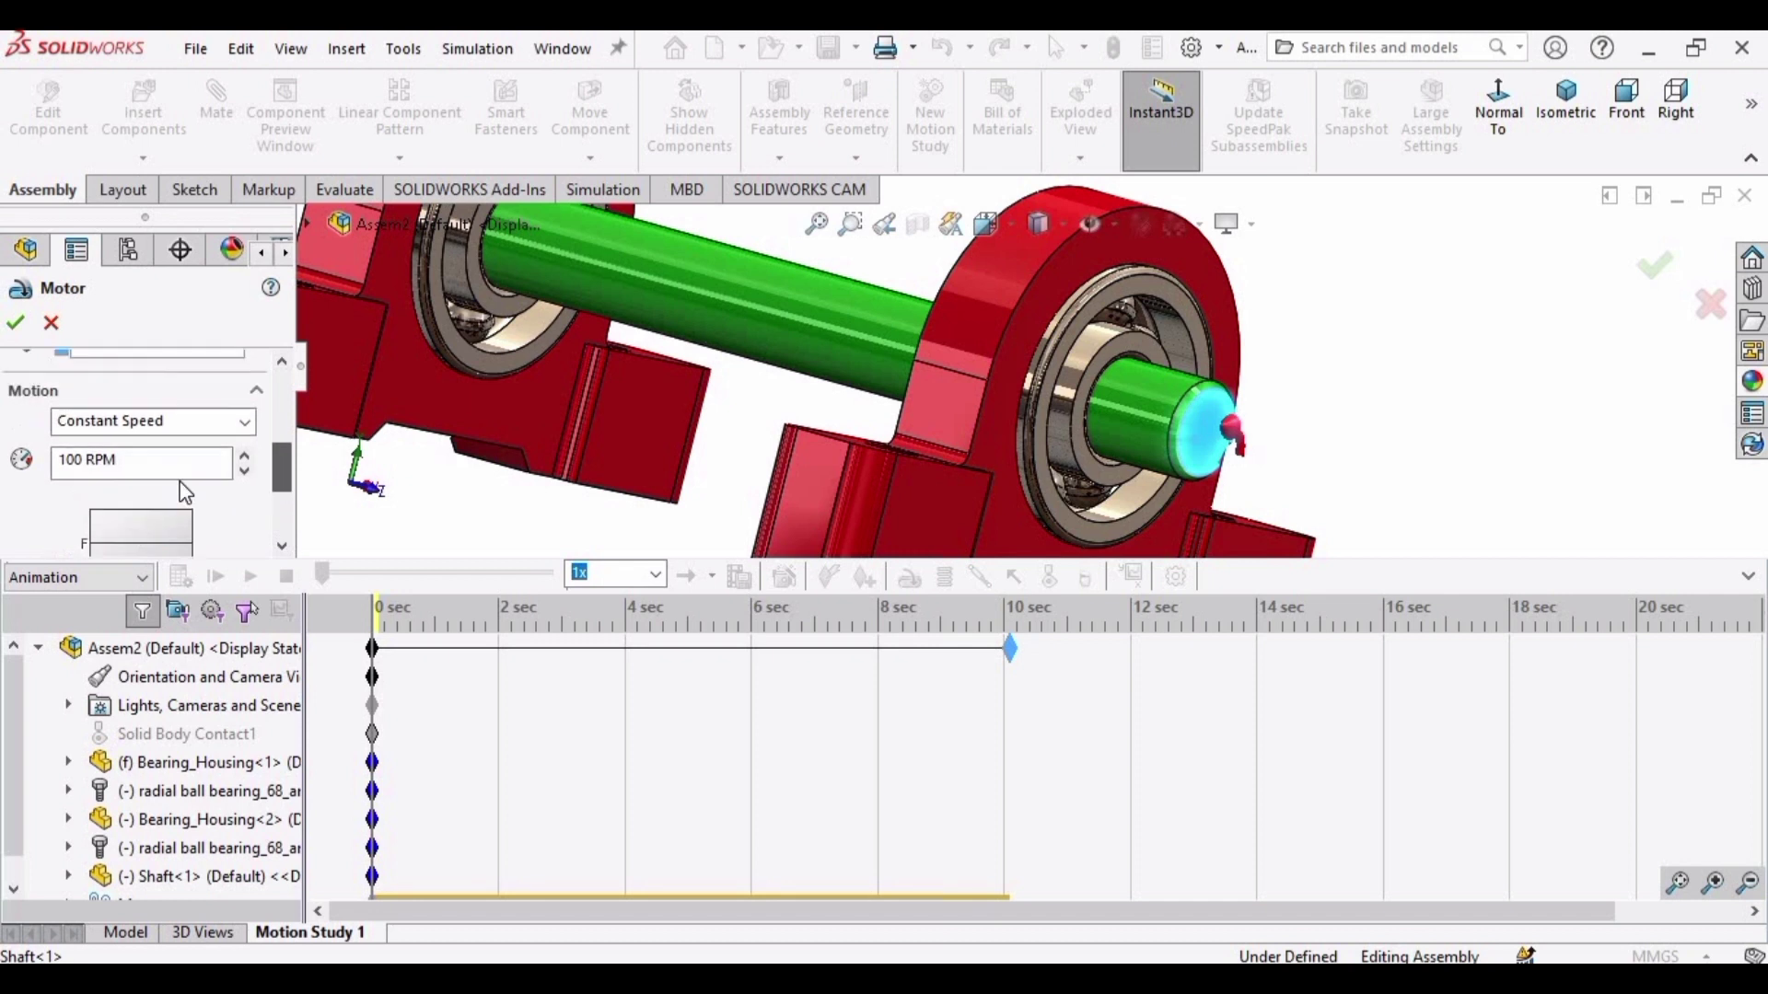
pyautogui.click(86, 459)
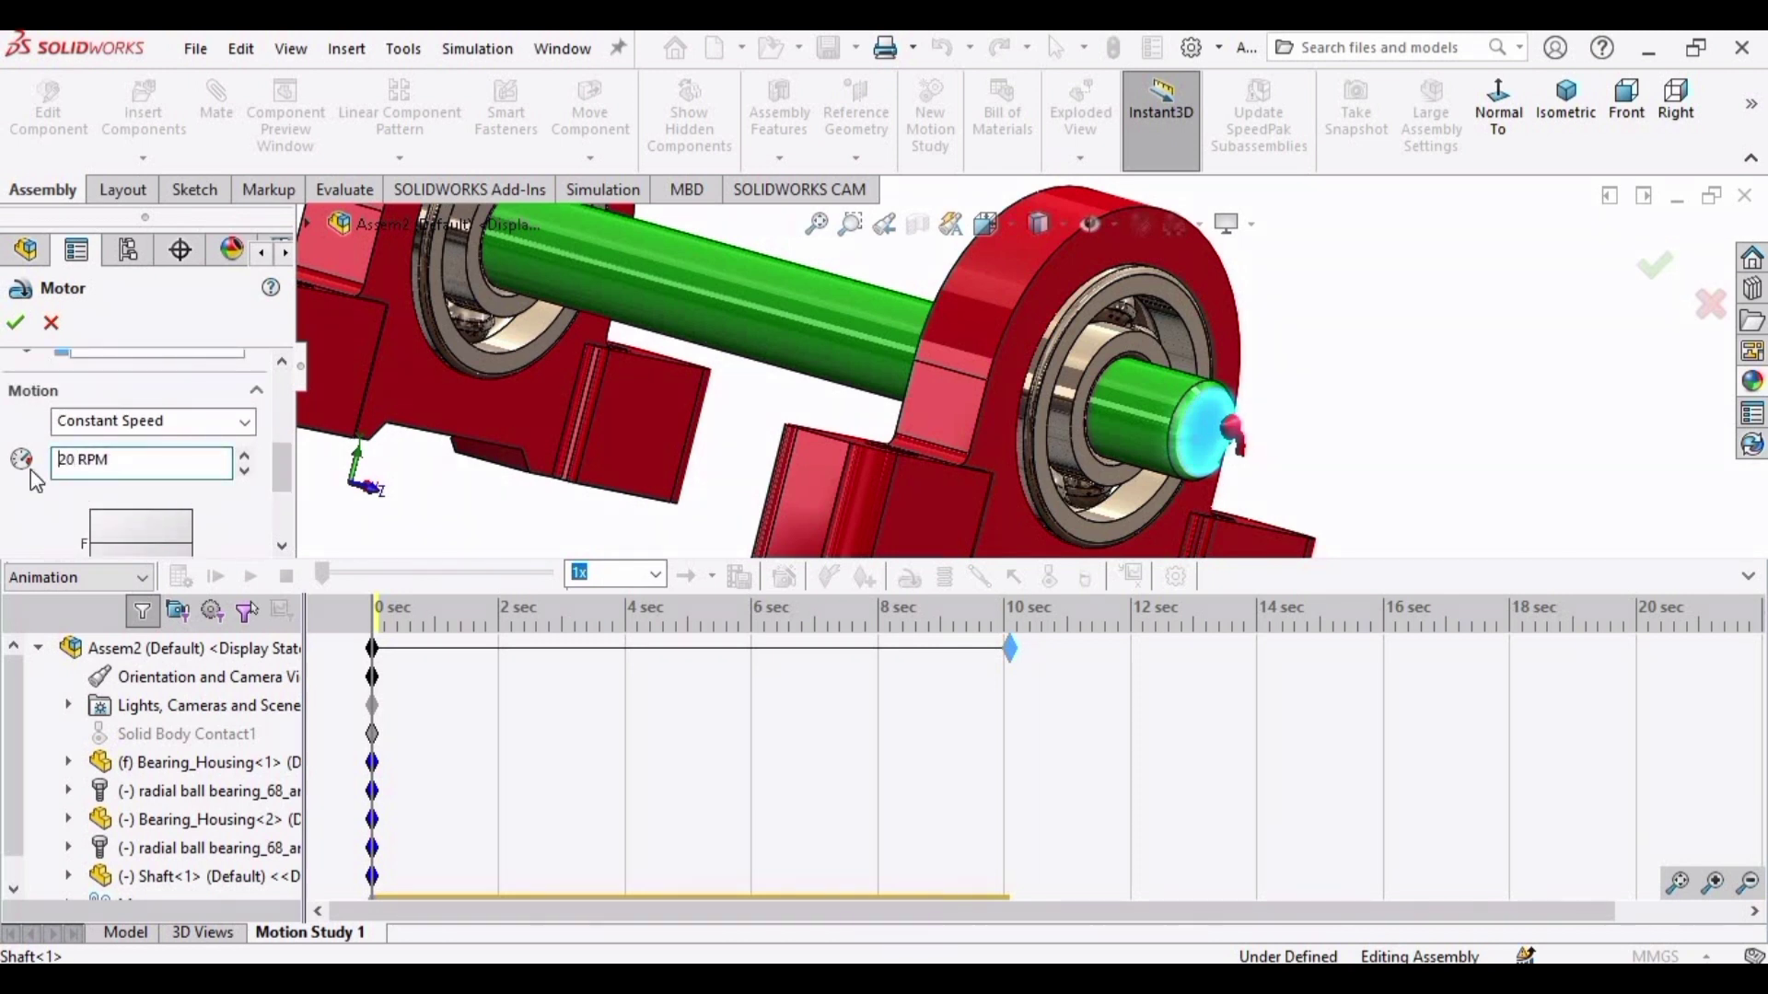
pyautogui.click(13, 323)
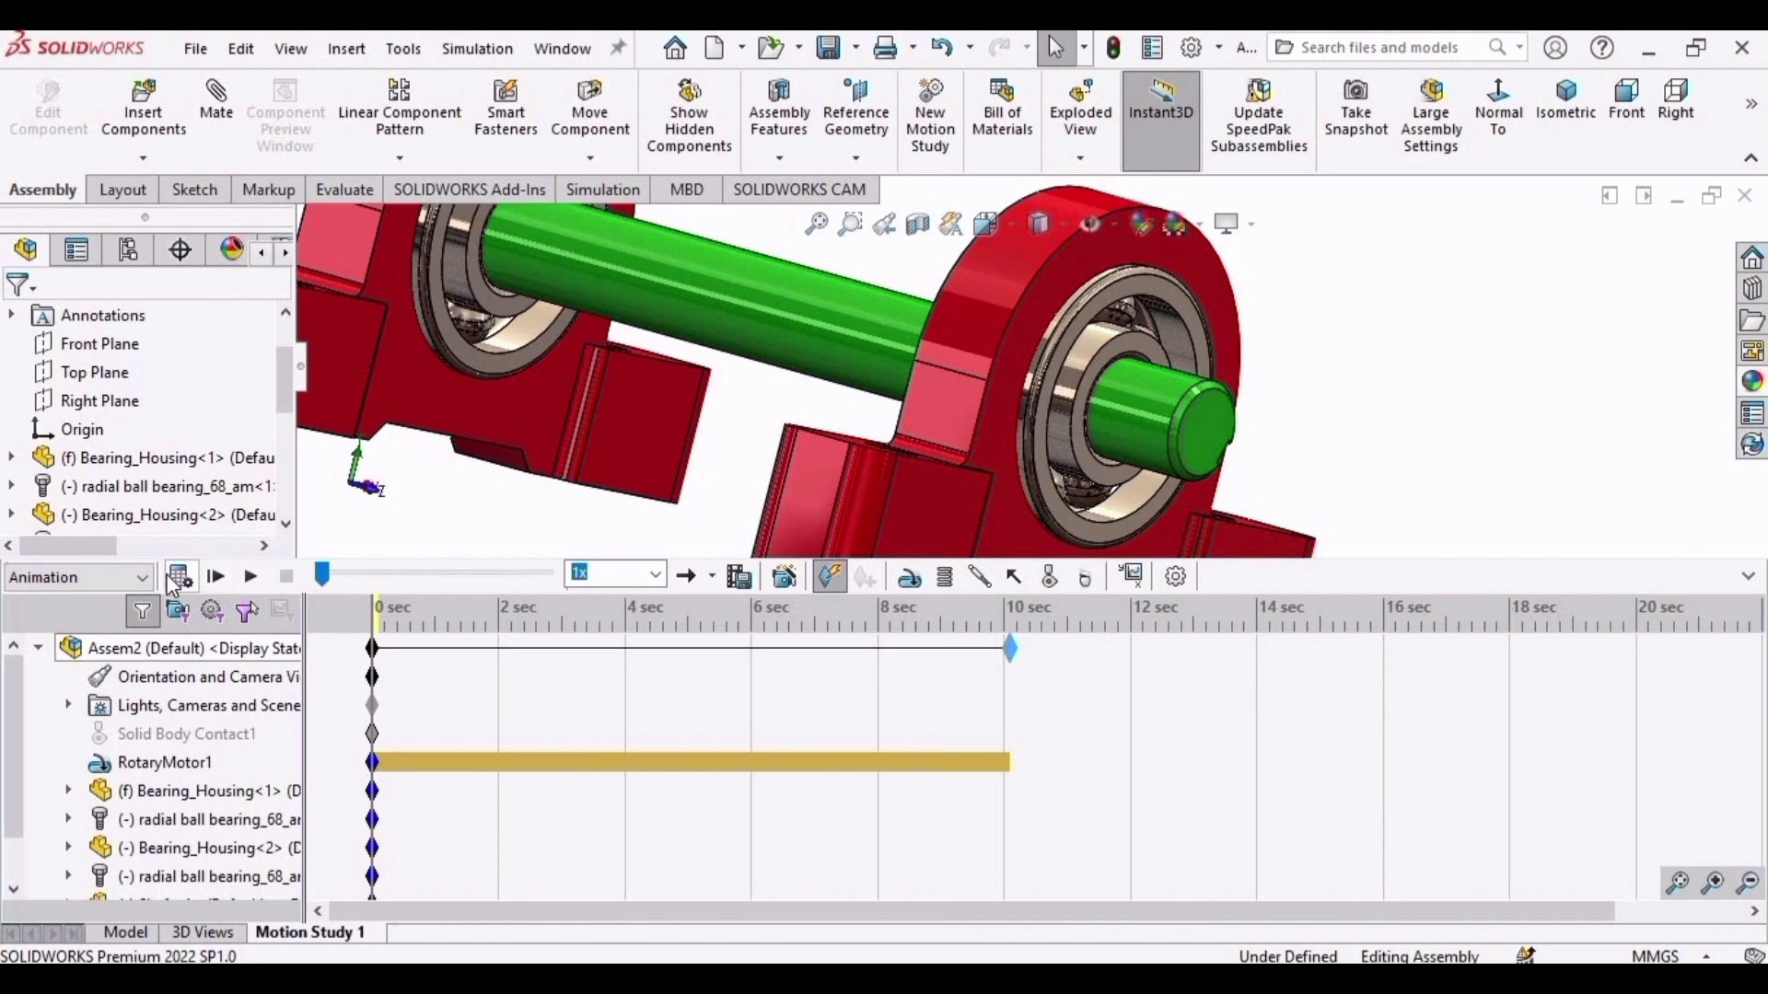
# Calculate Motion Study 1, restore the timeline, and play the 10-second animation from the start
pyautogui.click(177, 577)
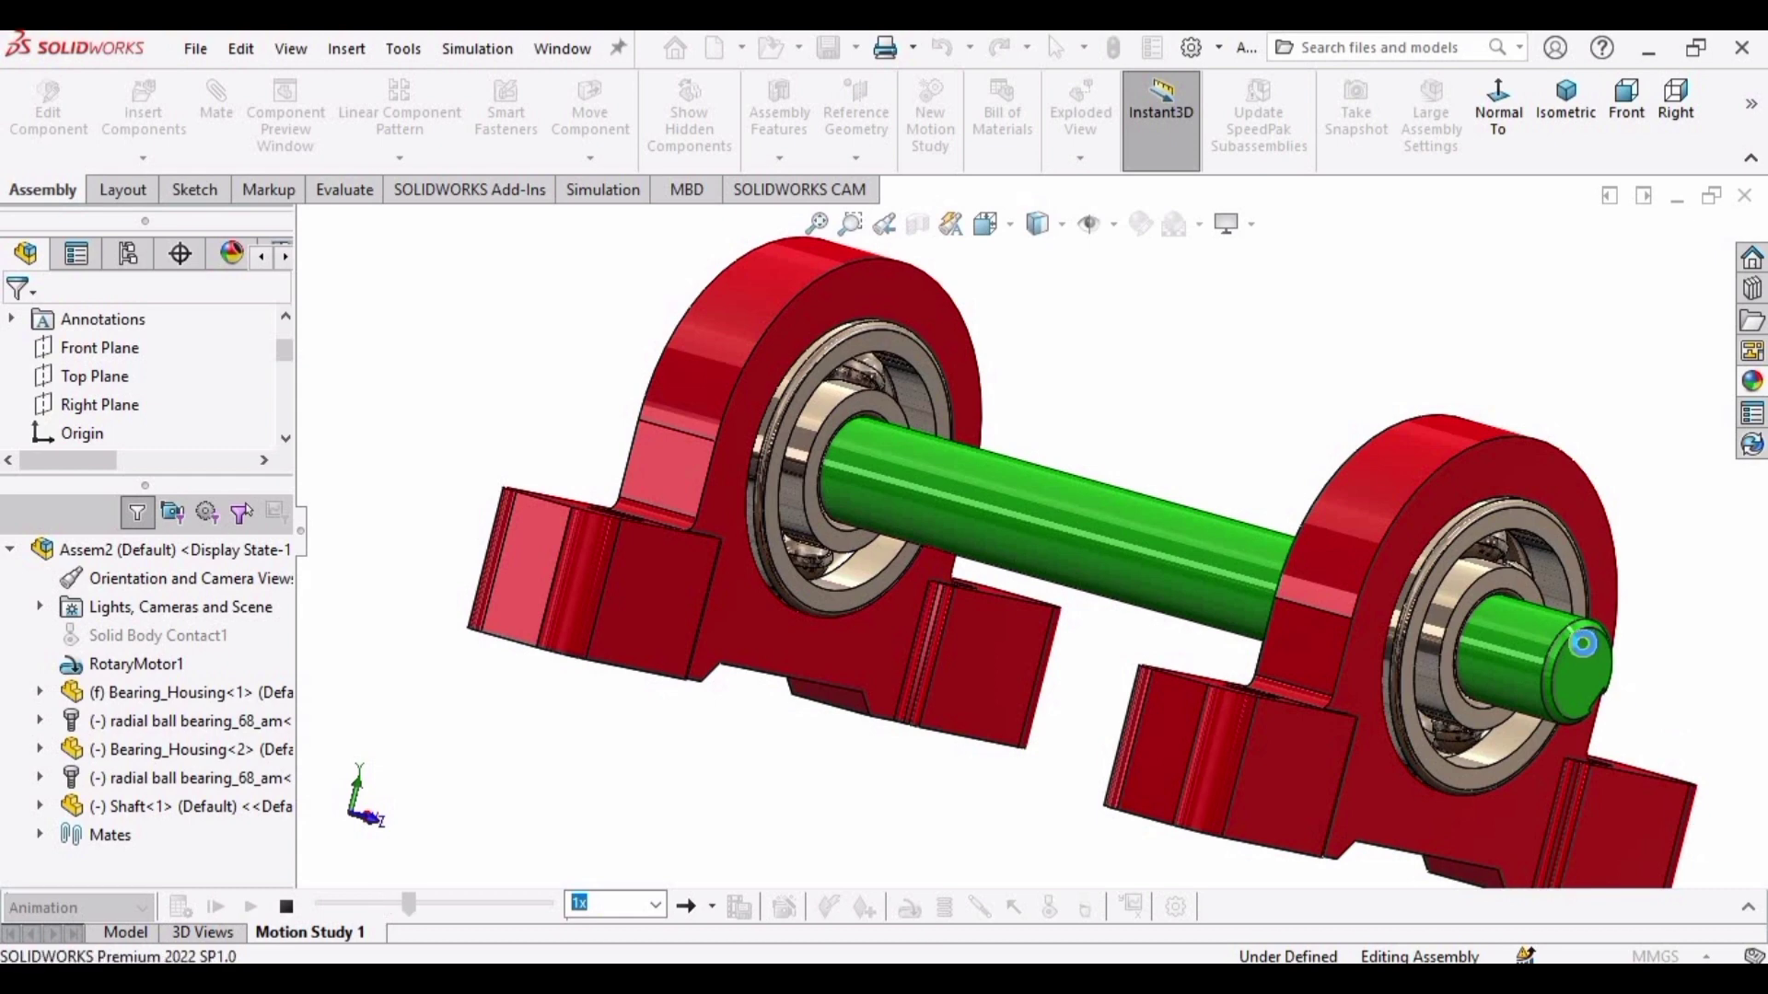
pyautogui.click(1748, 913)
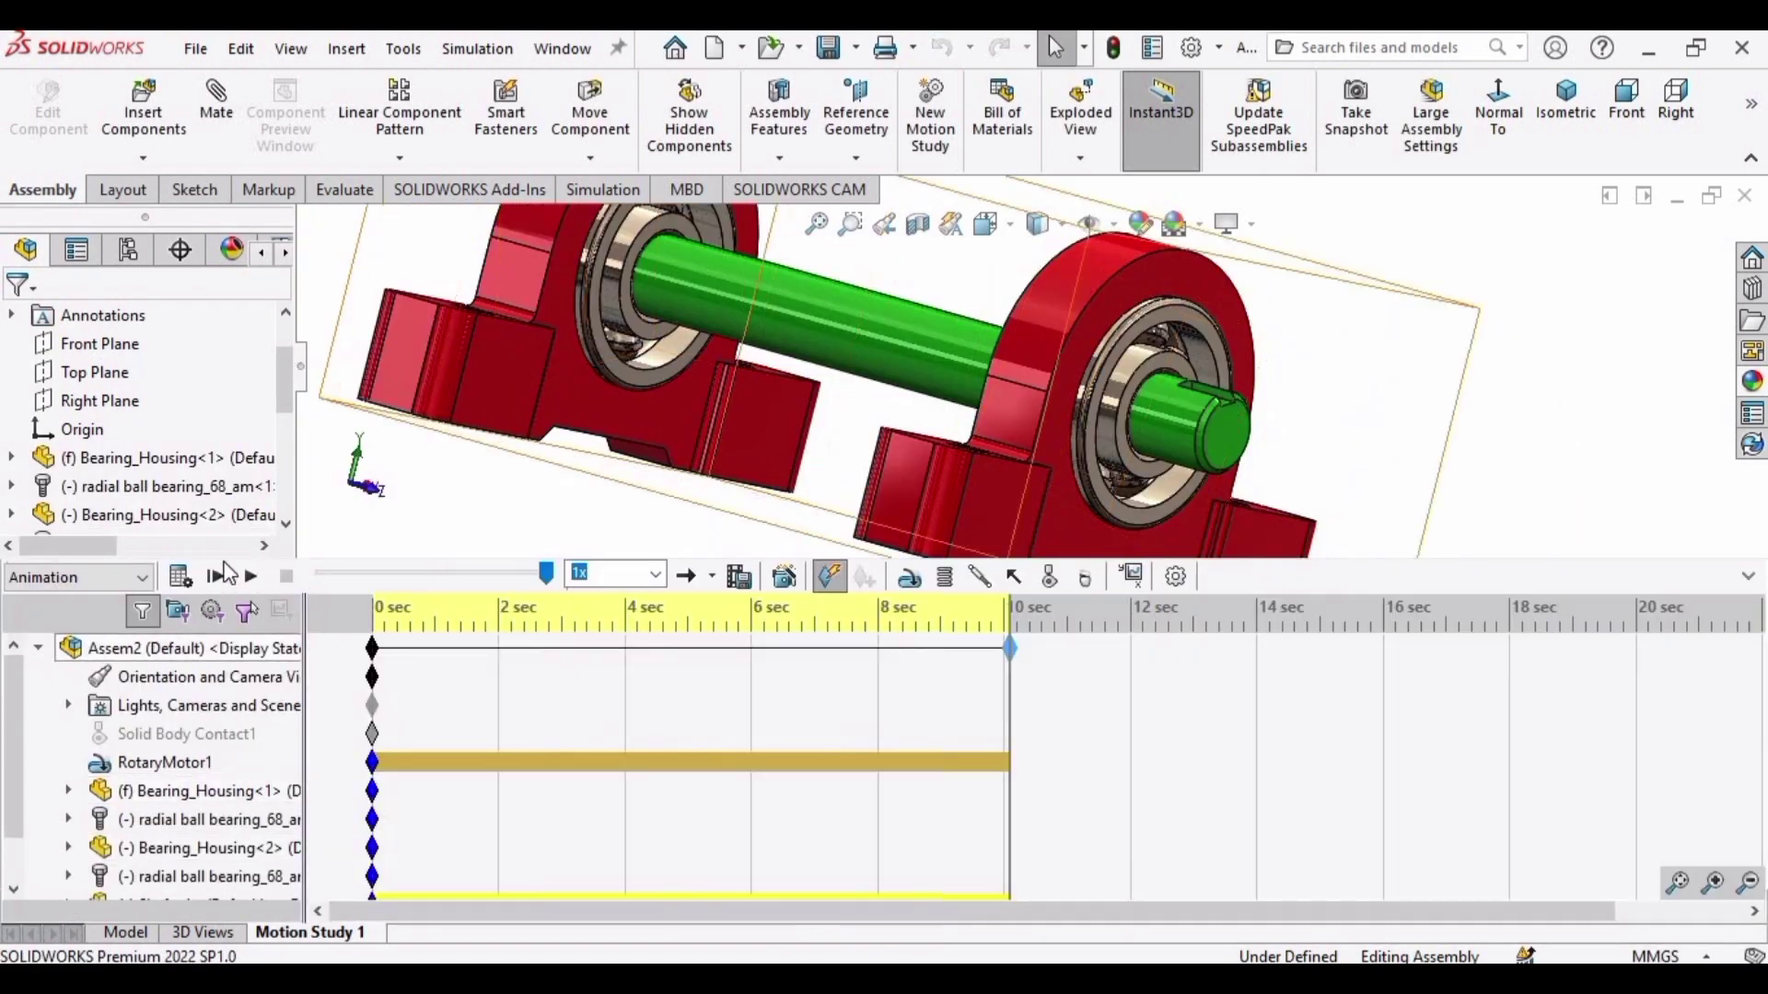
pyautogui.click(217, 577)
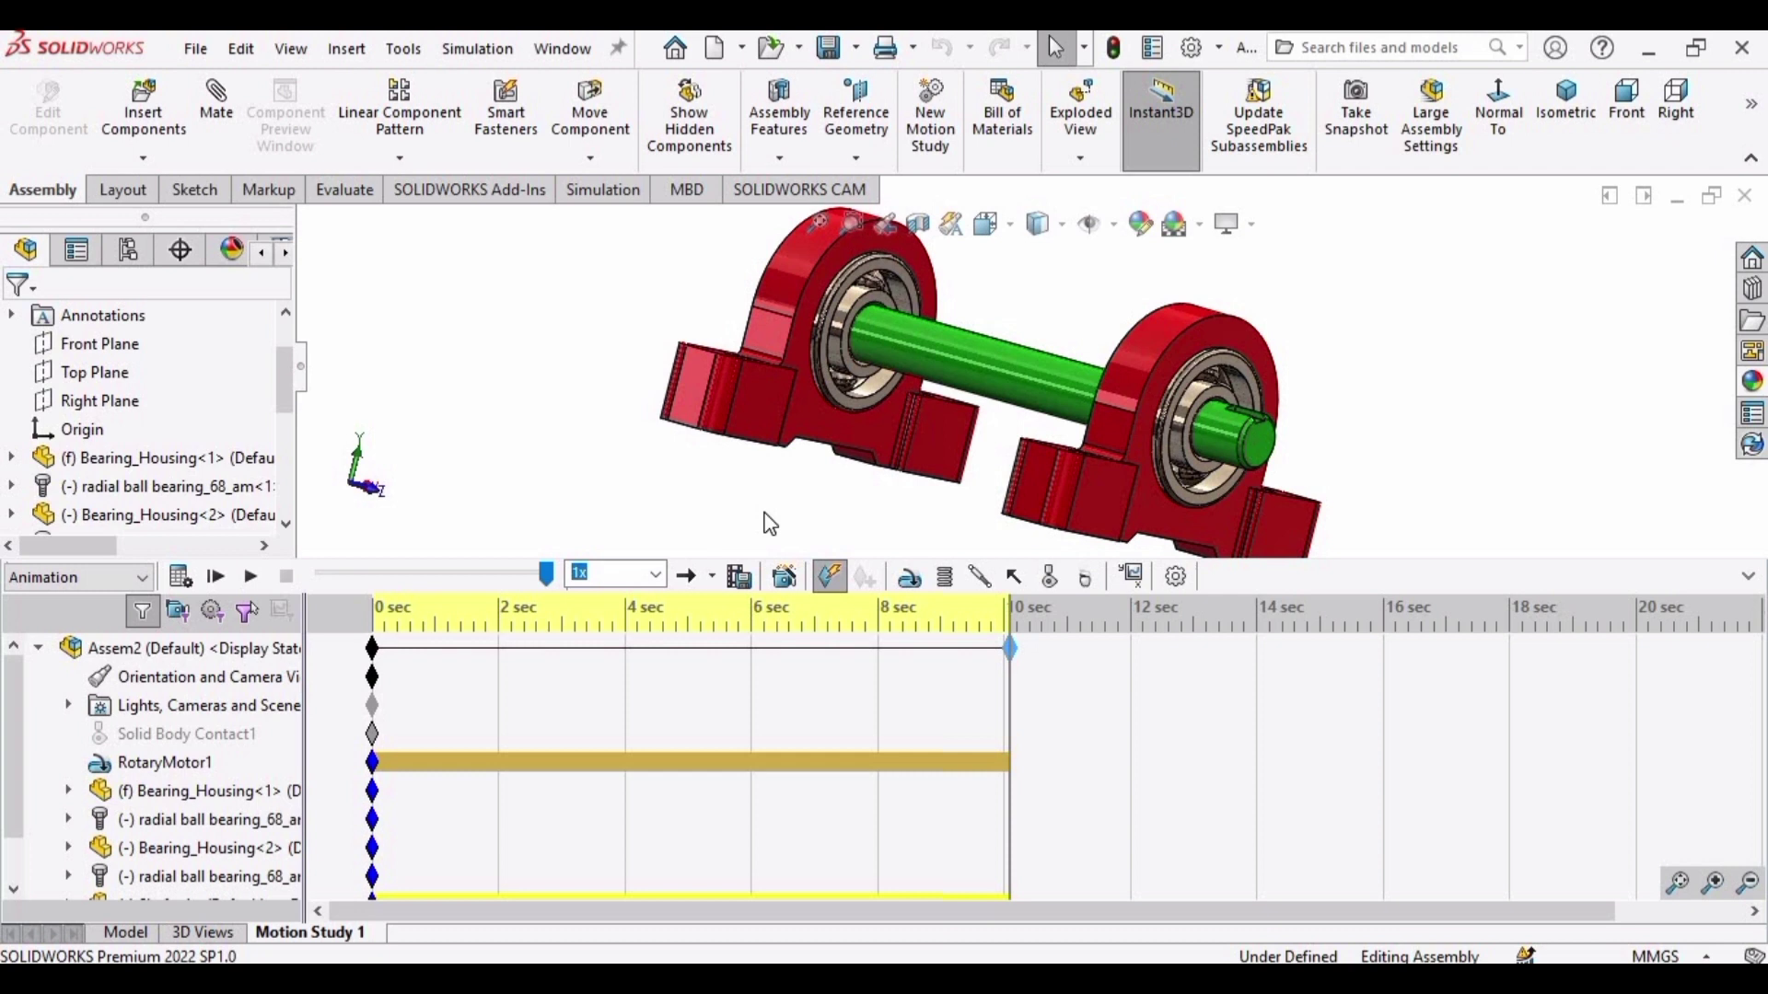
# Add RotaryMotor2 on the outer race face of radial ball bearing<2> at 20 RPM
pyautogui.click(912, 577)
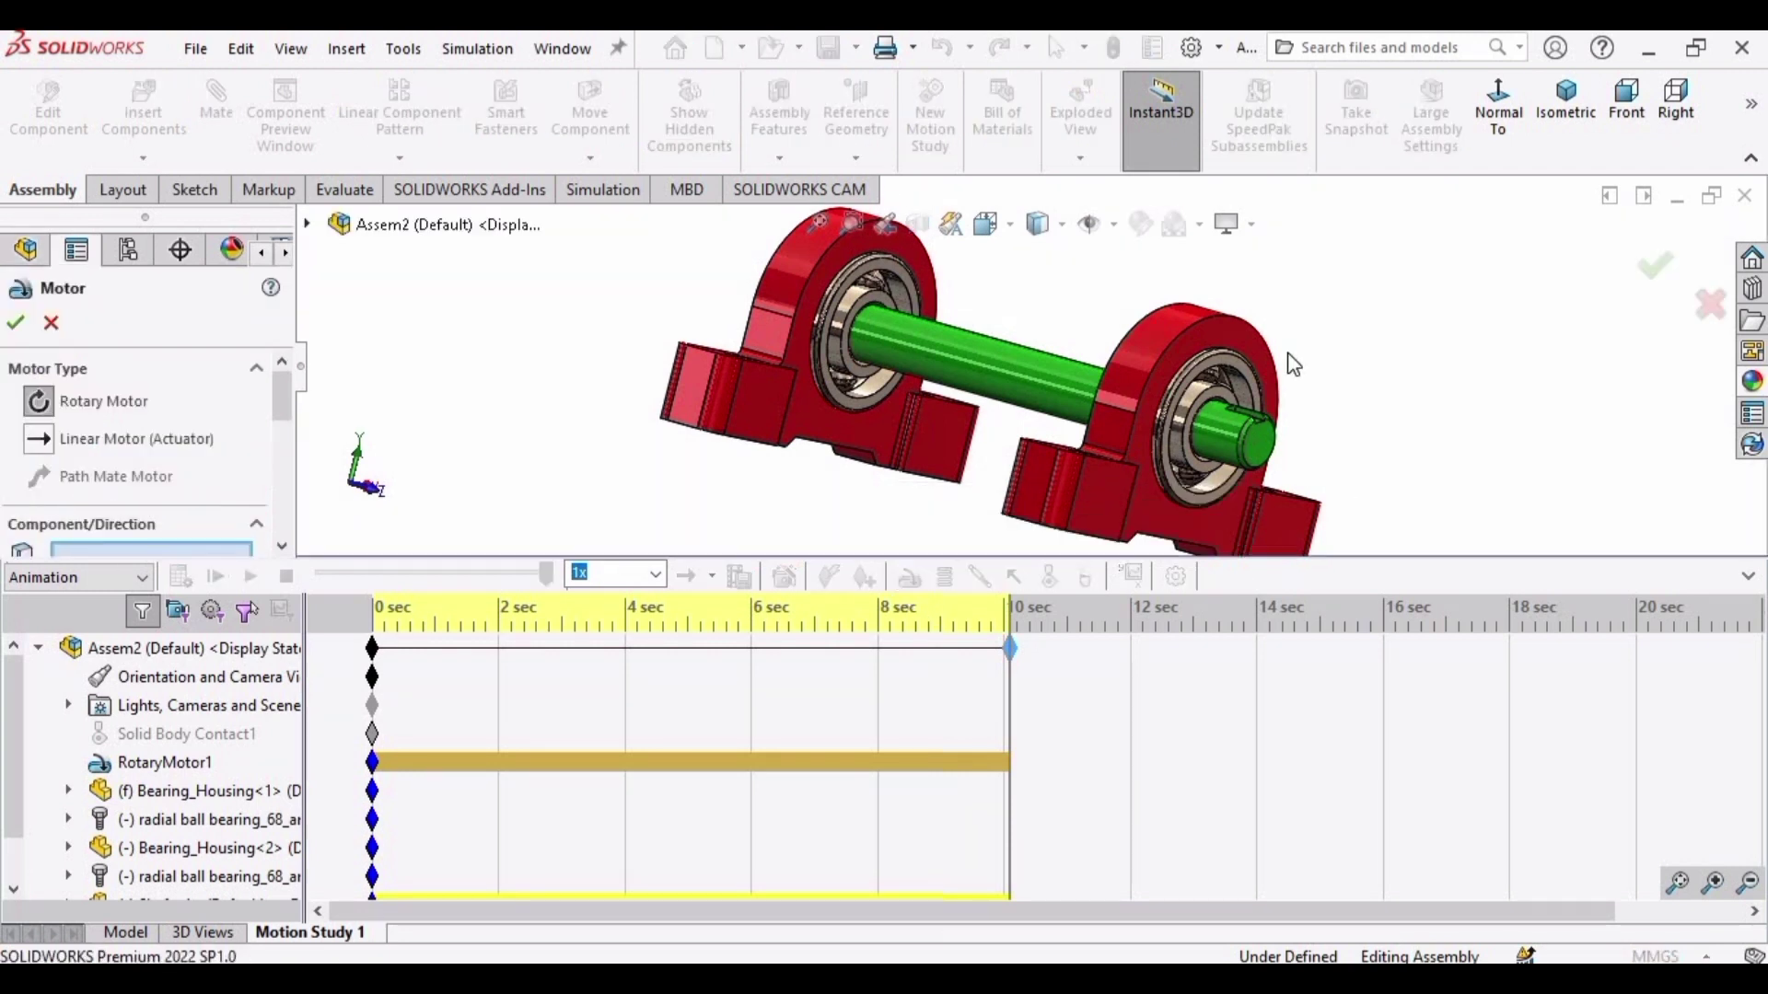
pyautogui.scroll(-5, 1182, 370)
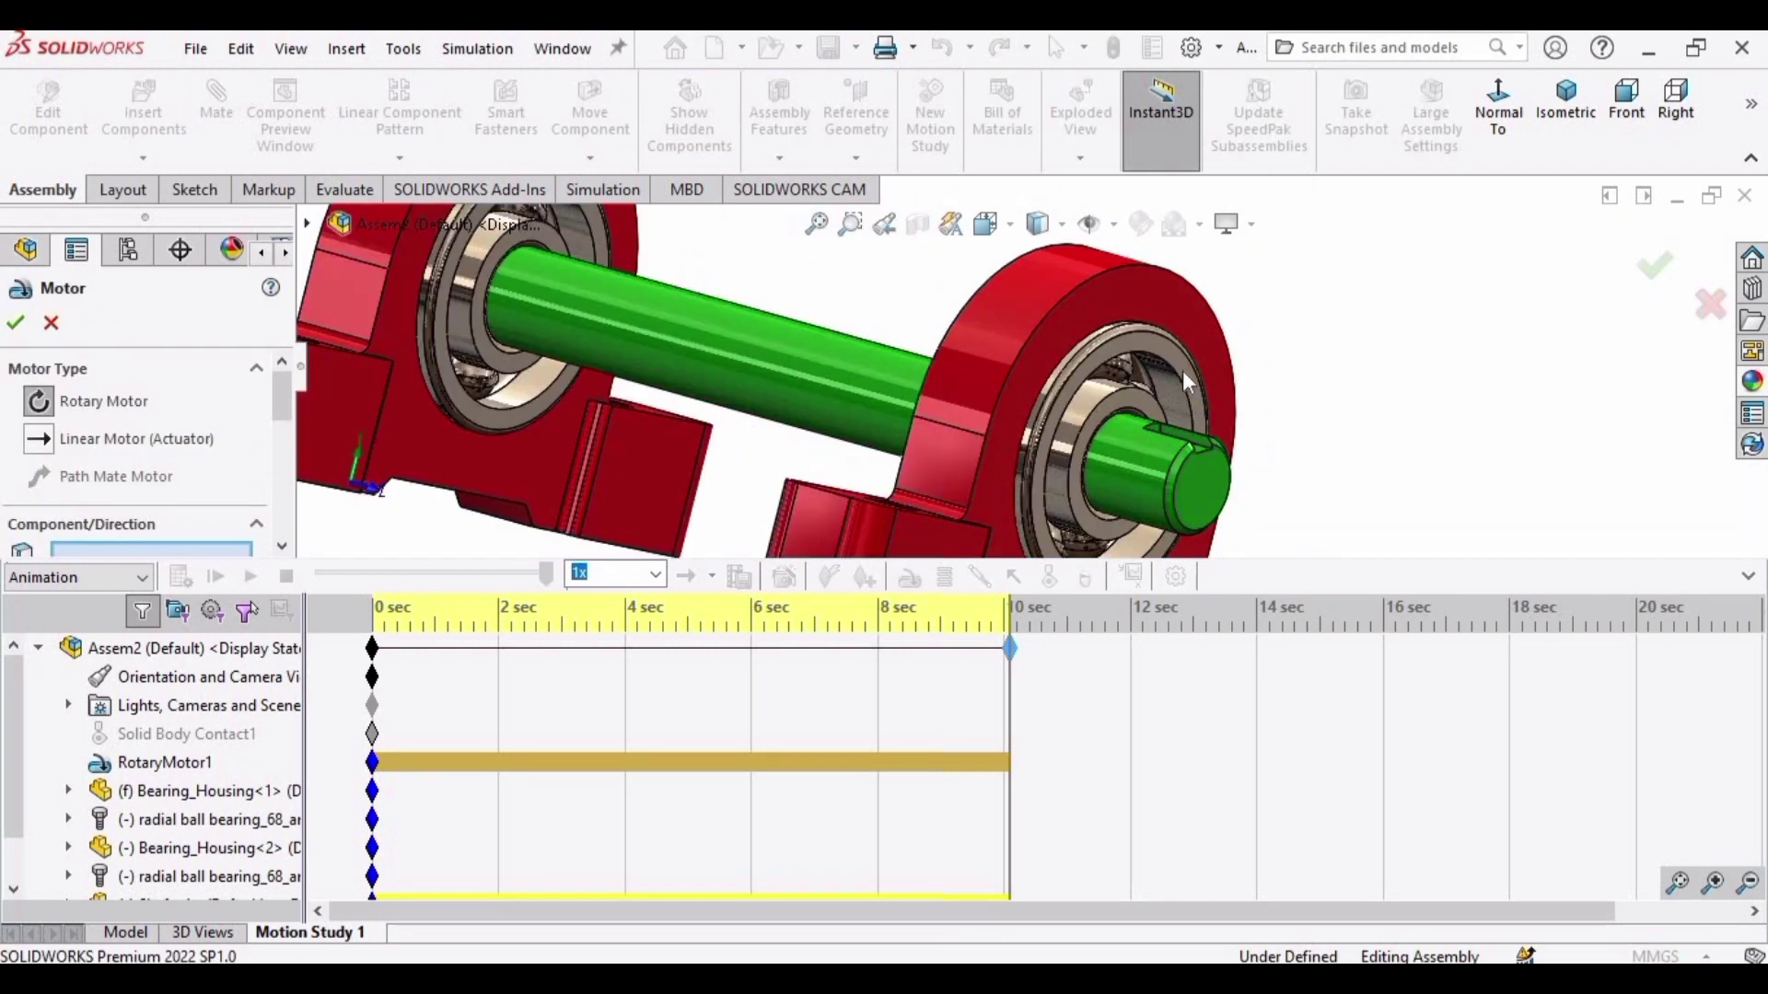
pyautogui.click(1116, 351)
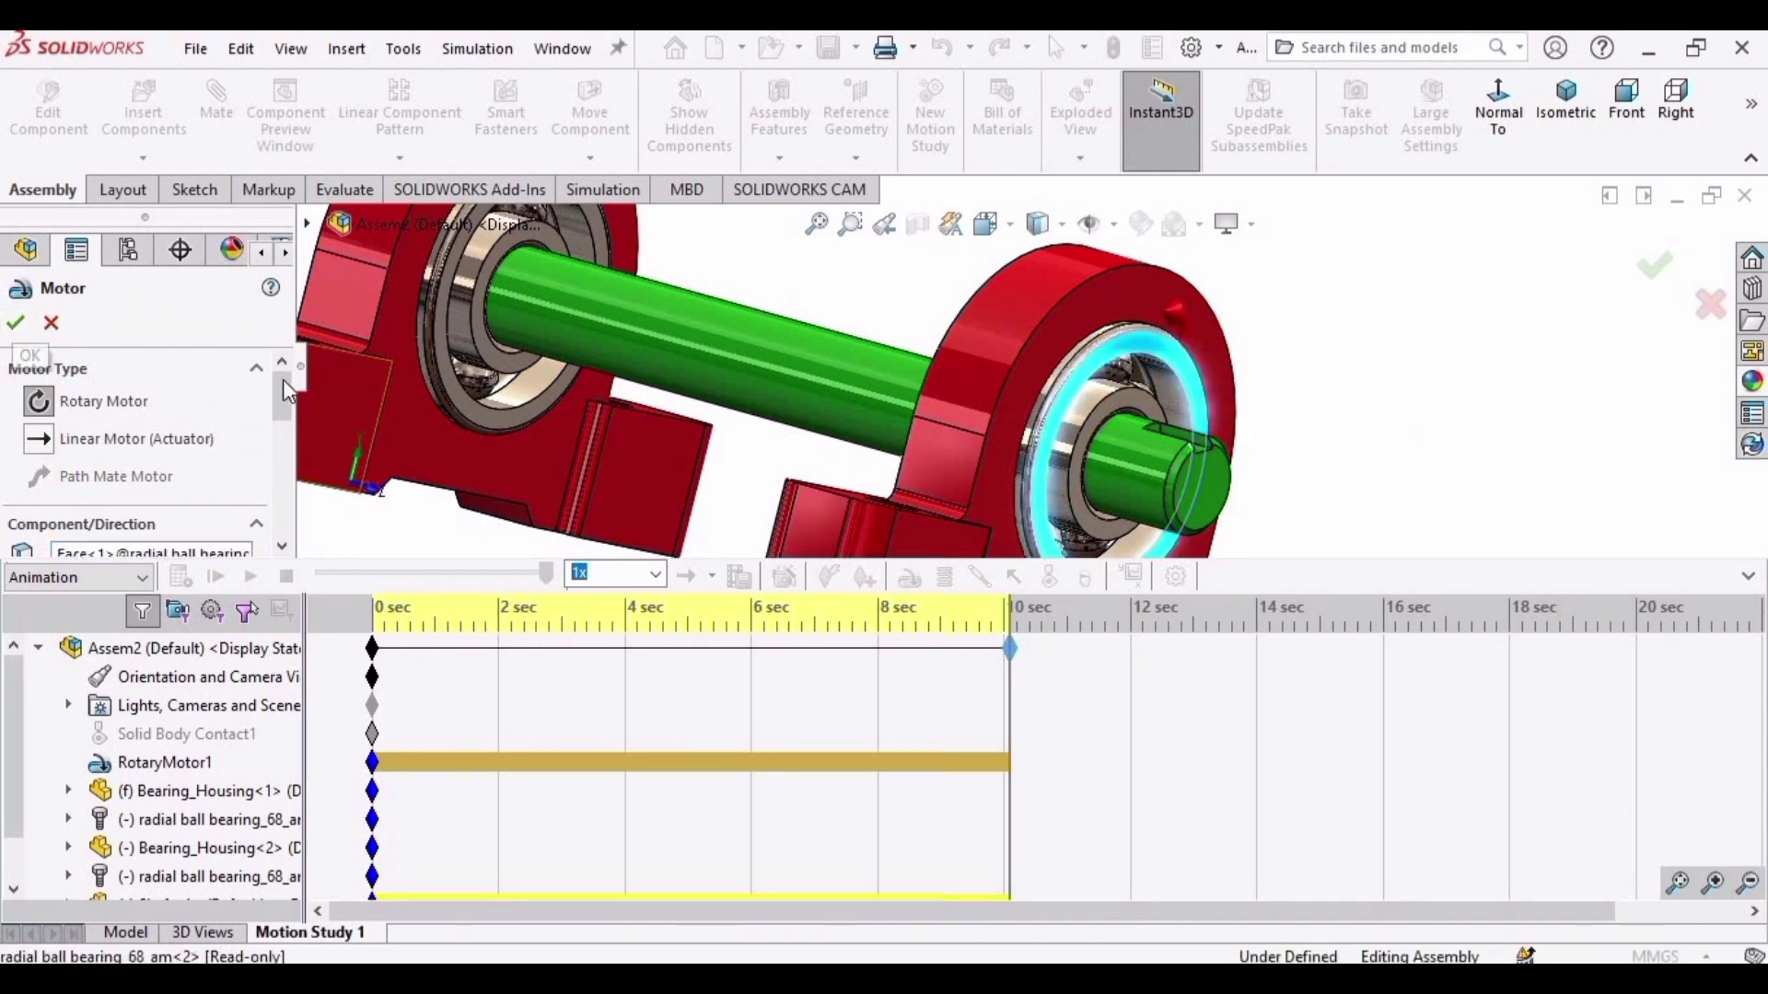
pyautogui.moveTo(285, 385); pyautogui.dragTo(295, 521)
pyautogui.scroll(3, 138, 442)
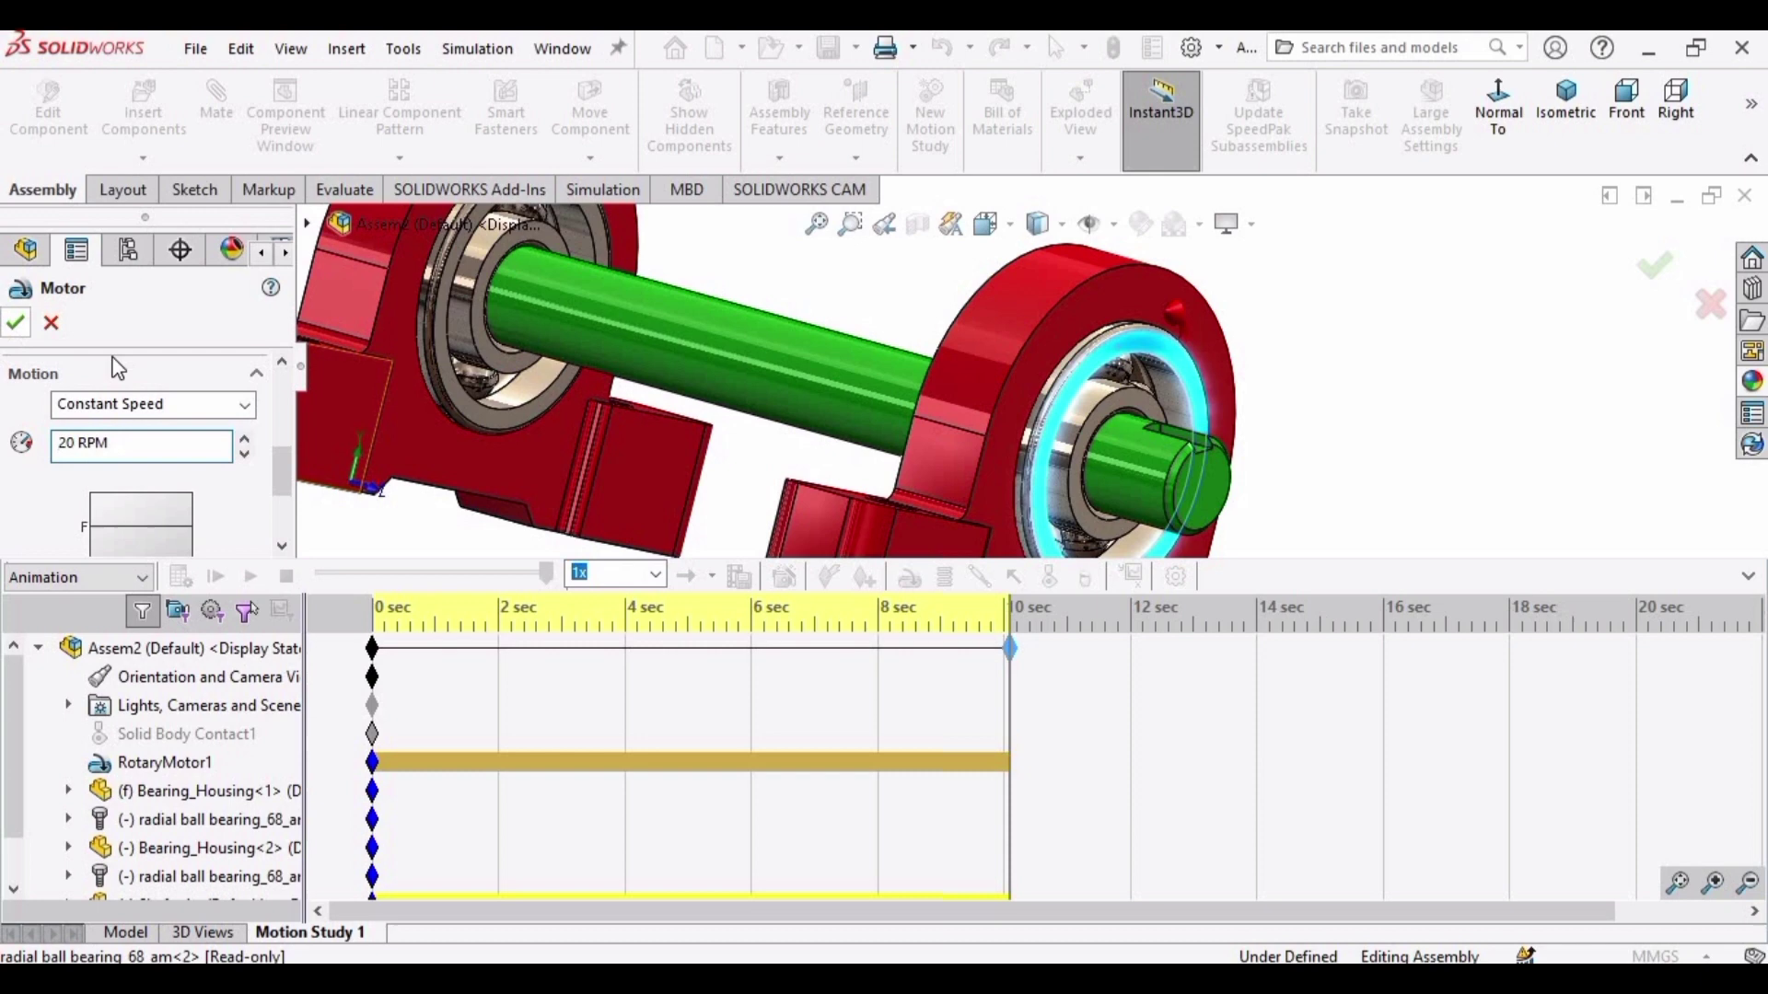
pyautogui.press('Return')
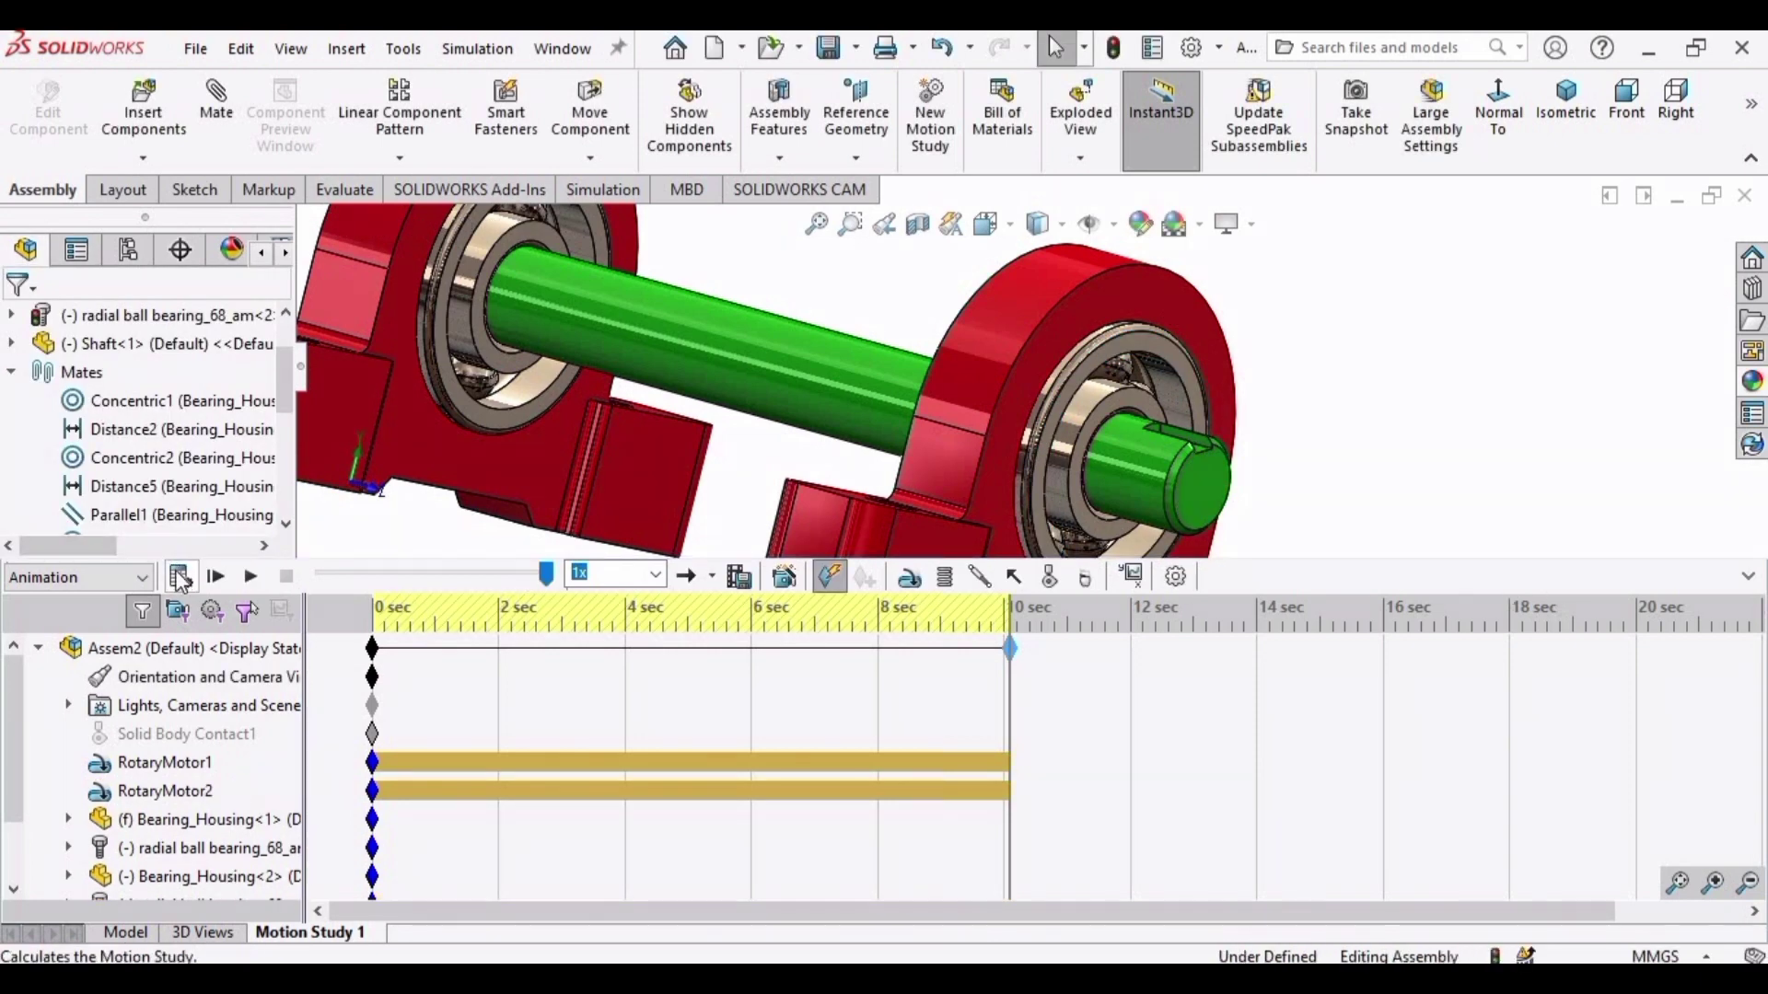
# Recalculate the study with both motors and stop it at about 5 seconds
pyautogui.click(181, 577)
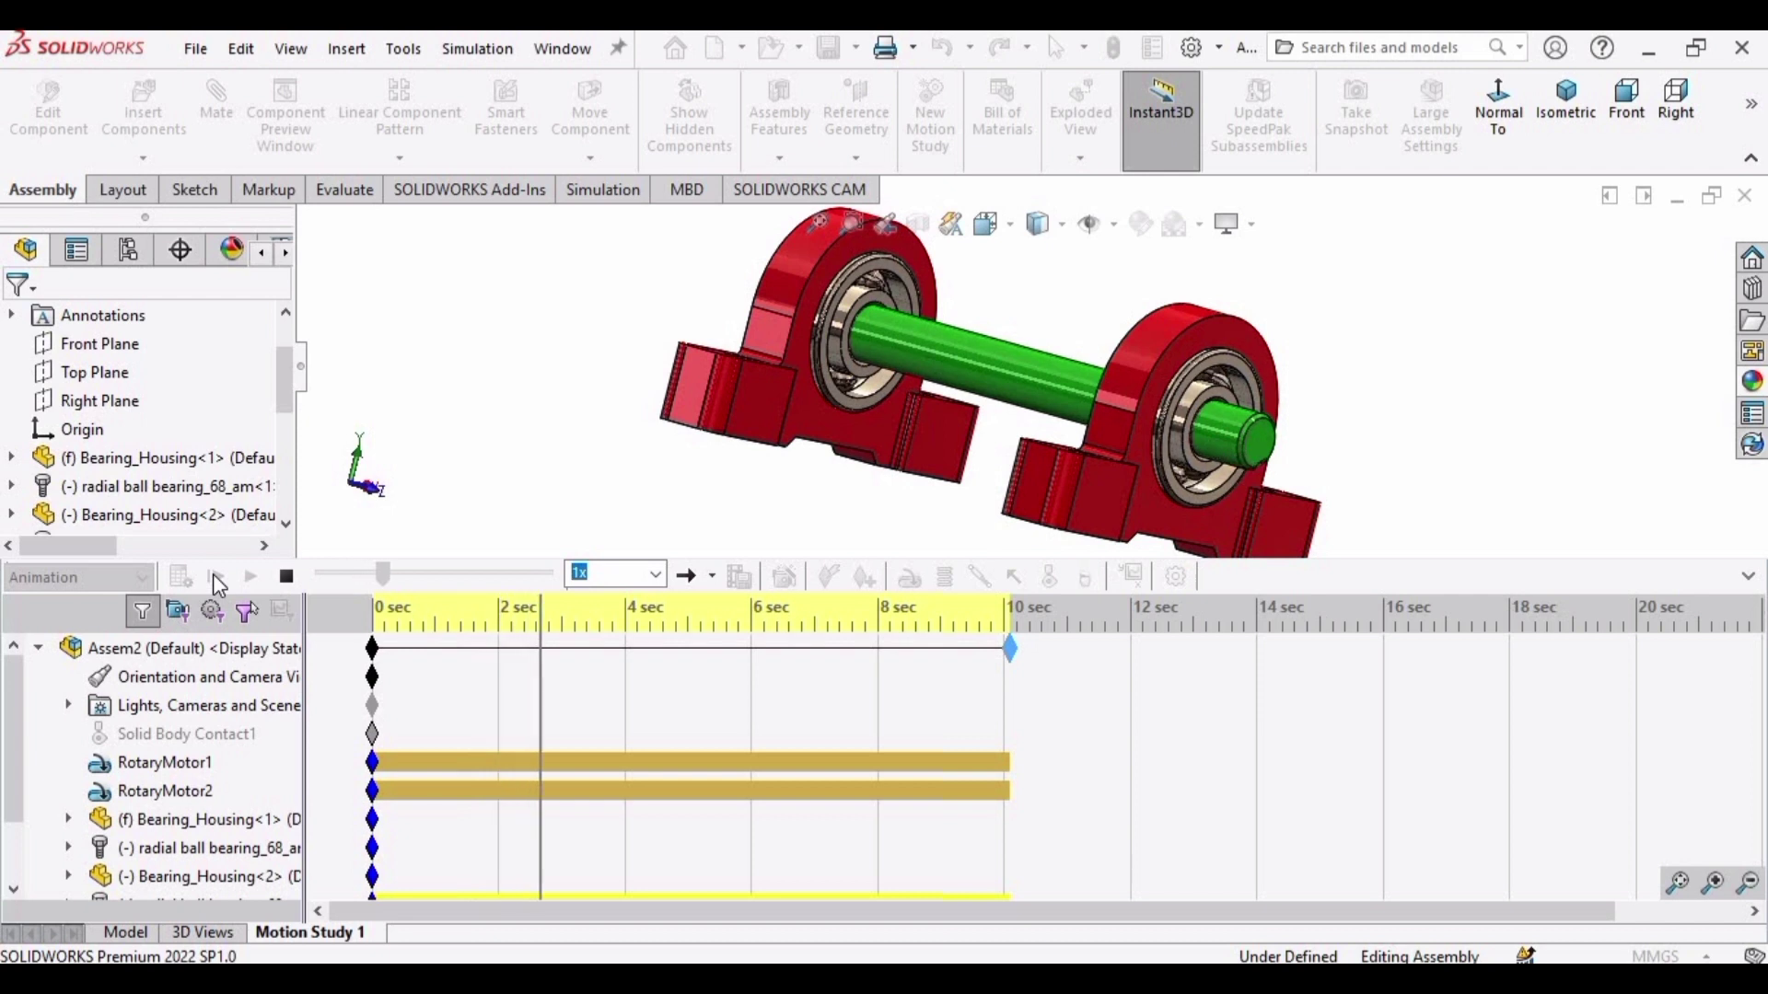
pyautogui.click(286, 577)
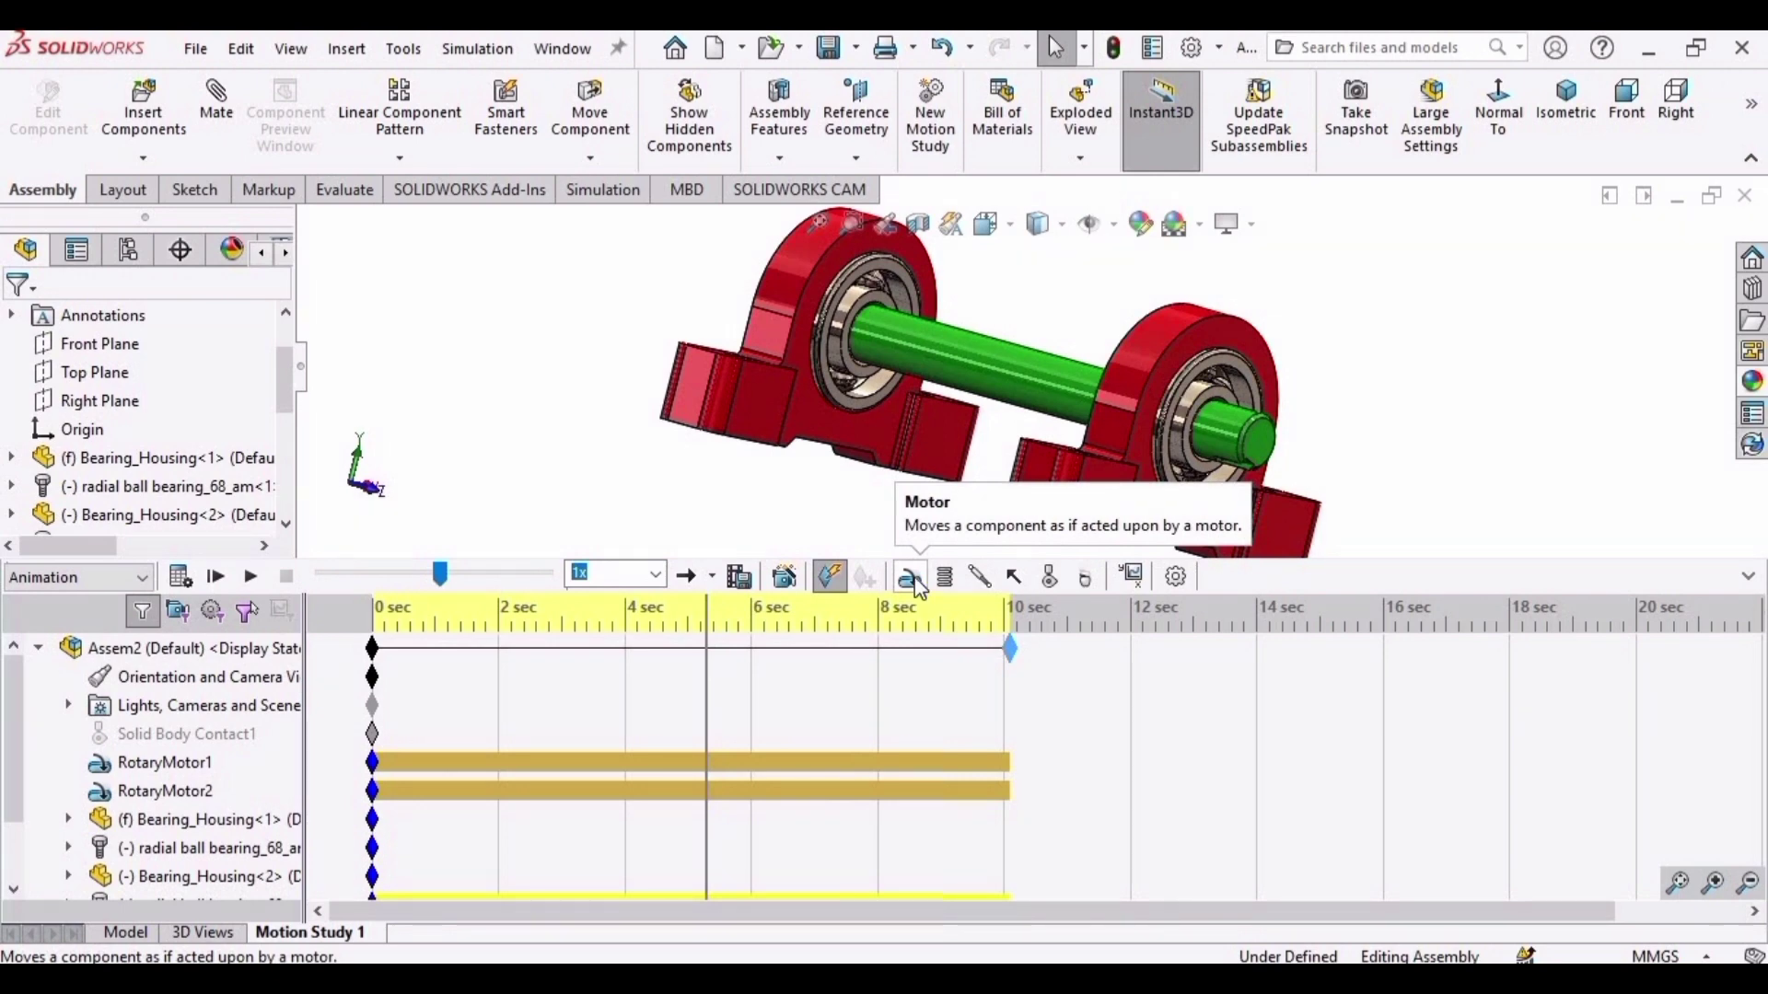
# Add RotaryMotor3 on a bearing outer race face at a constant 10 RPM
pyautogui.click(917, 586)
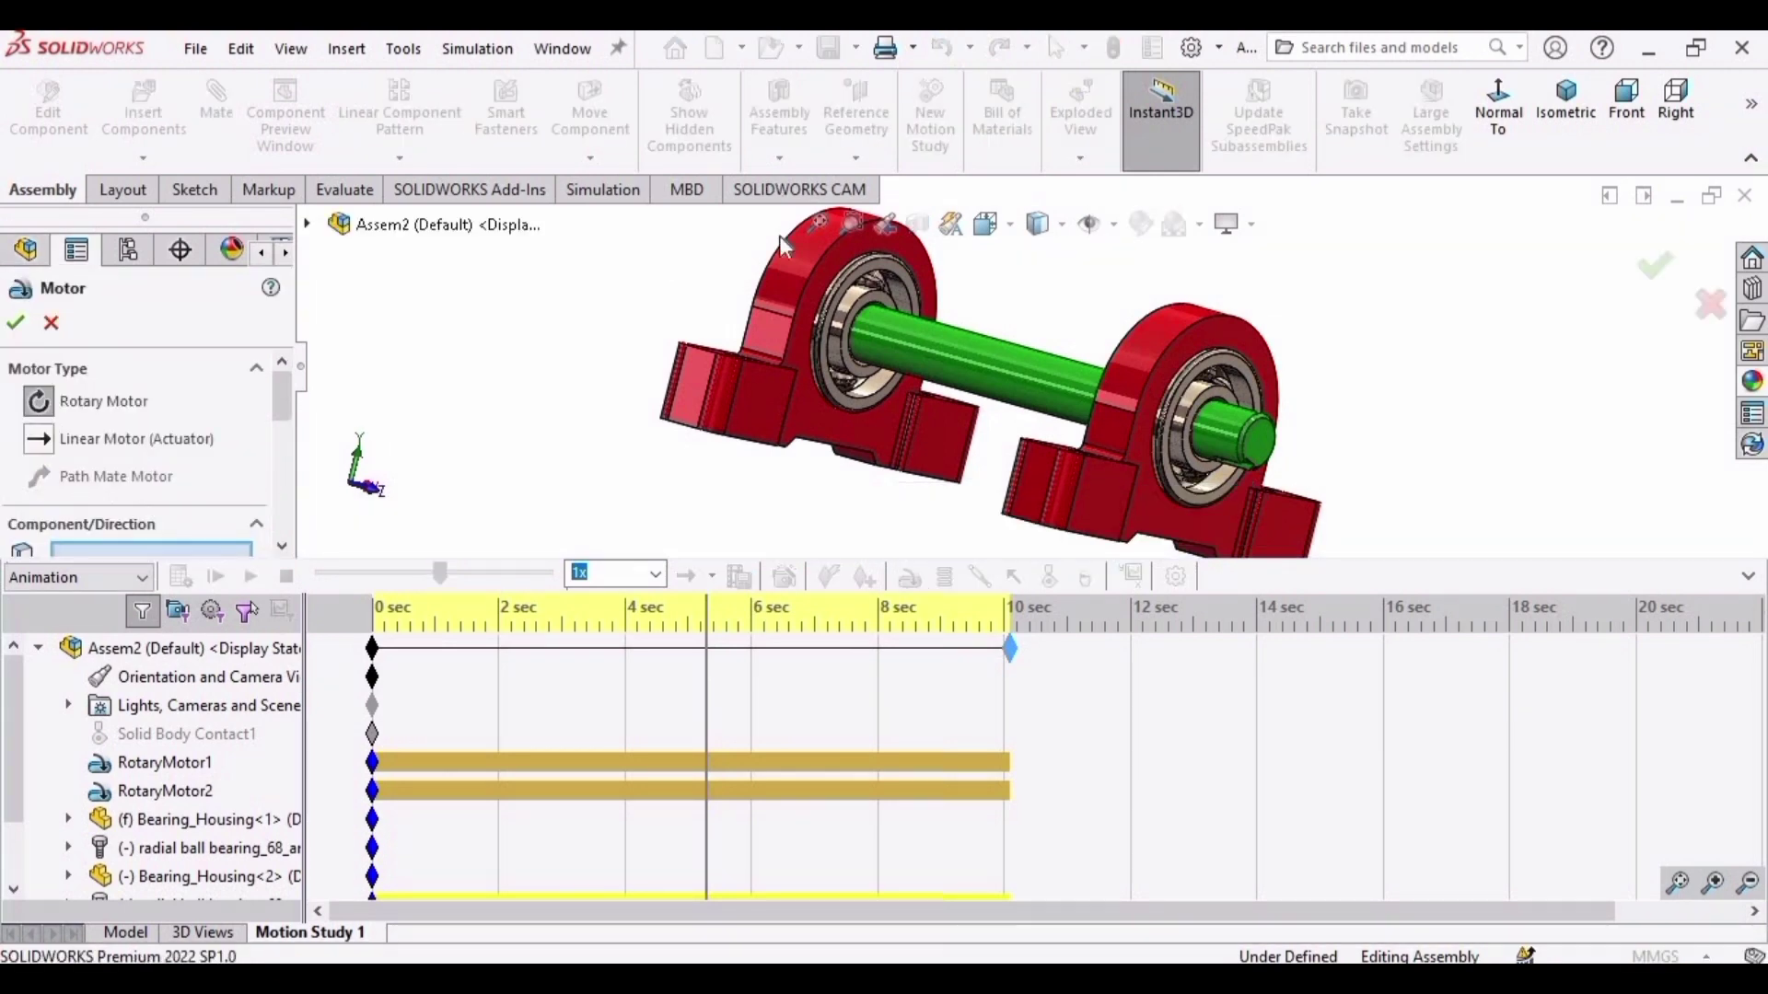
pyautogui.scroll(-5, 867, 274)
pyautogui.click(870, 274)
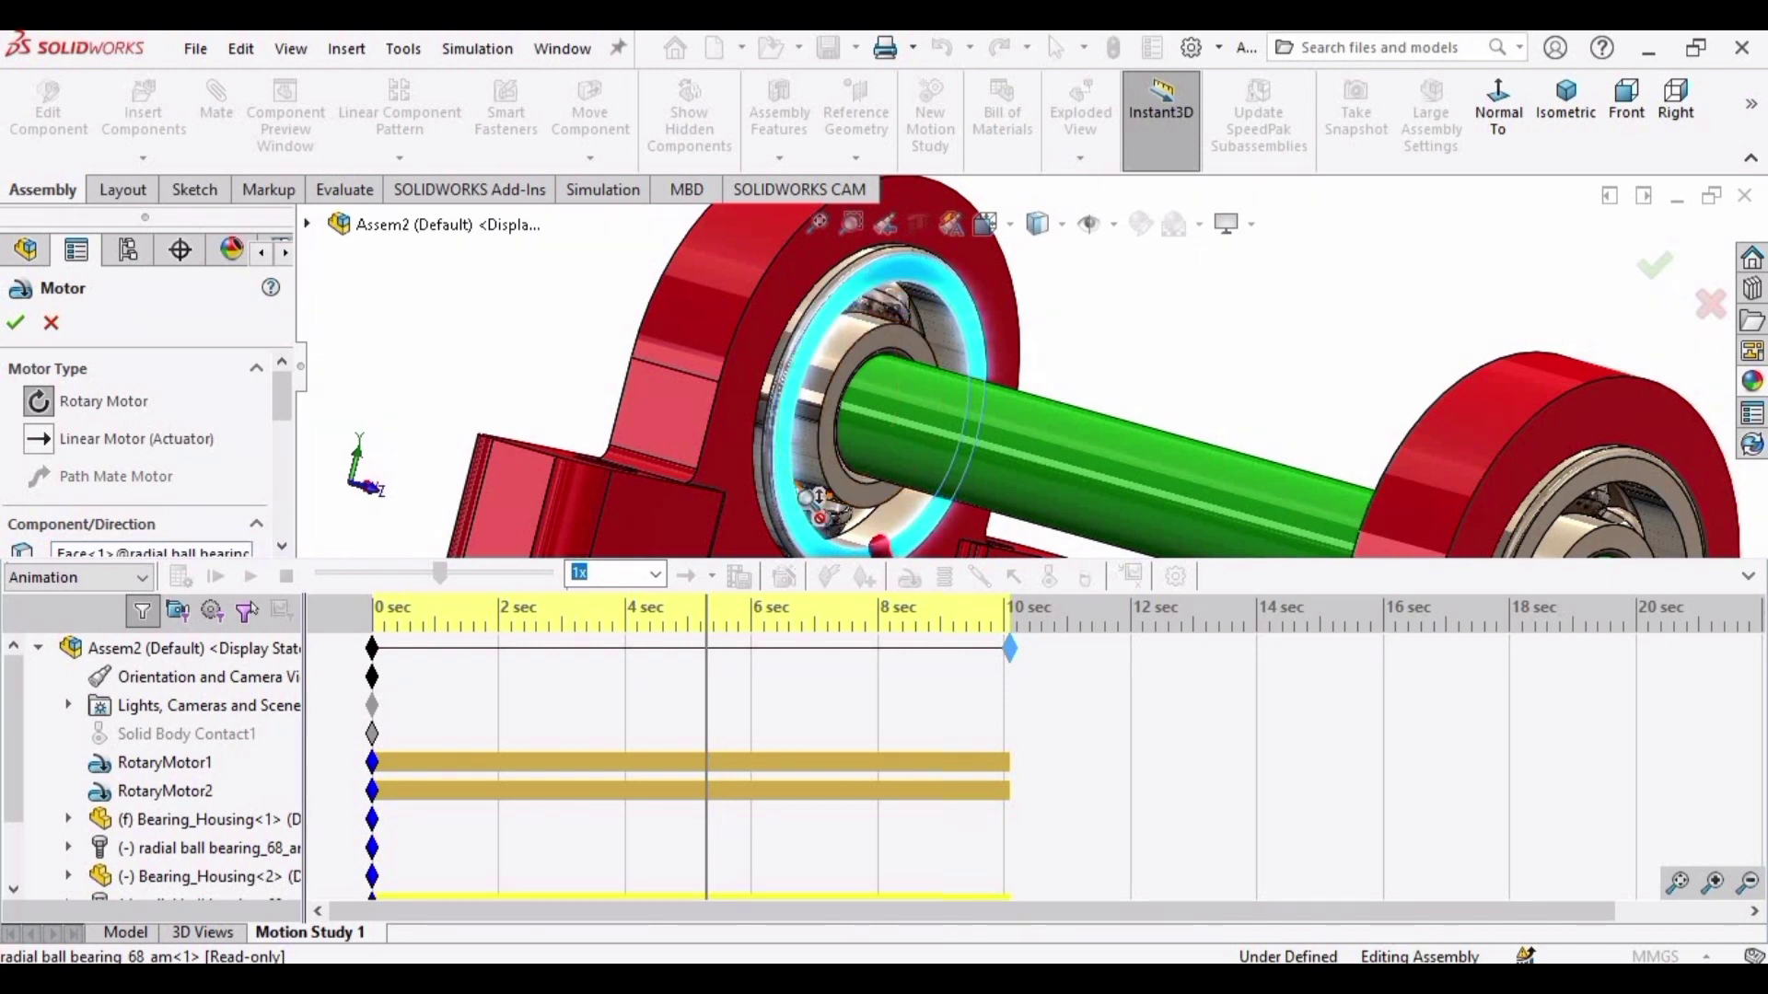
pyautogui.hotkey('ctrl', '1')
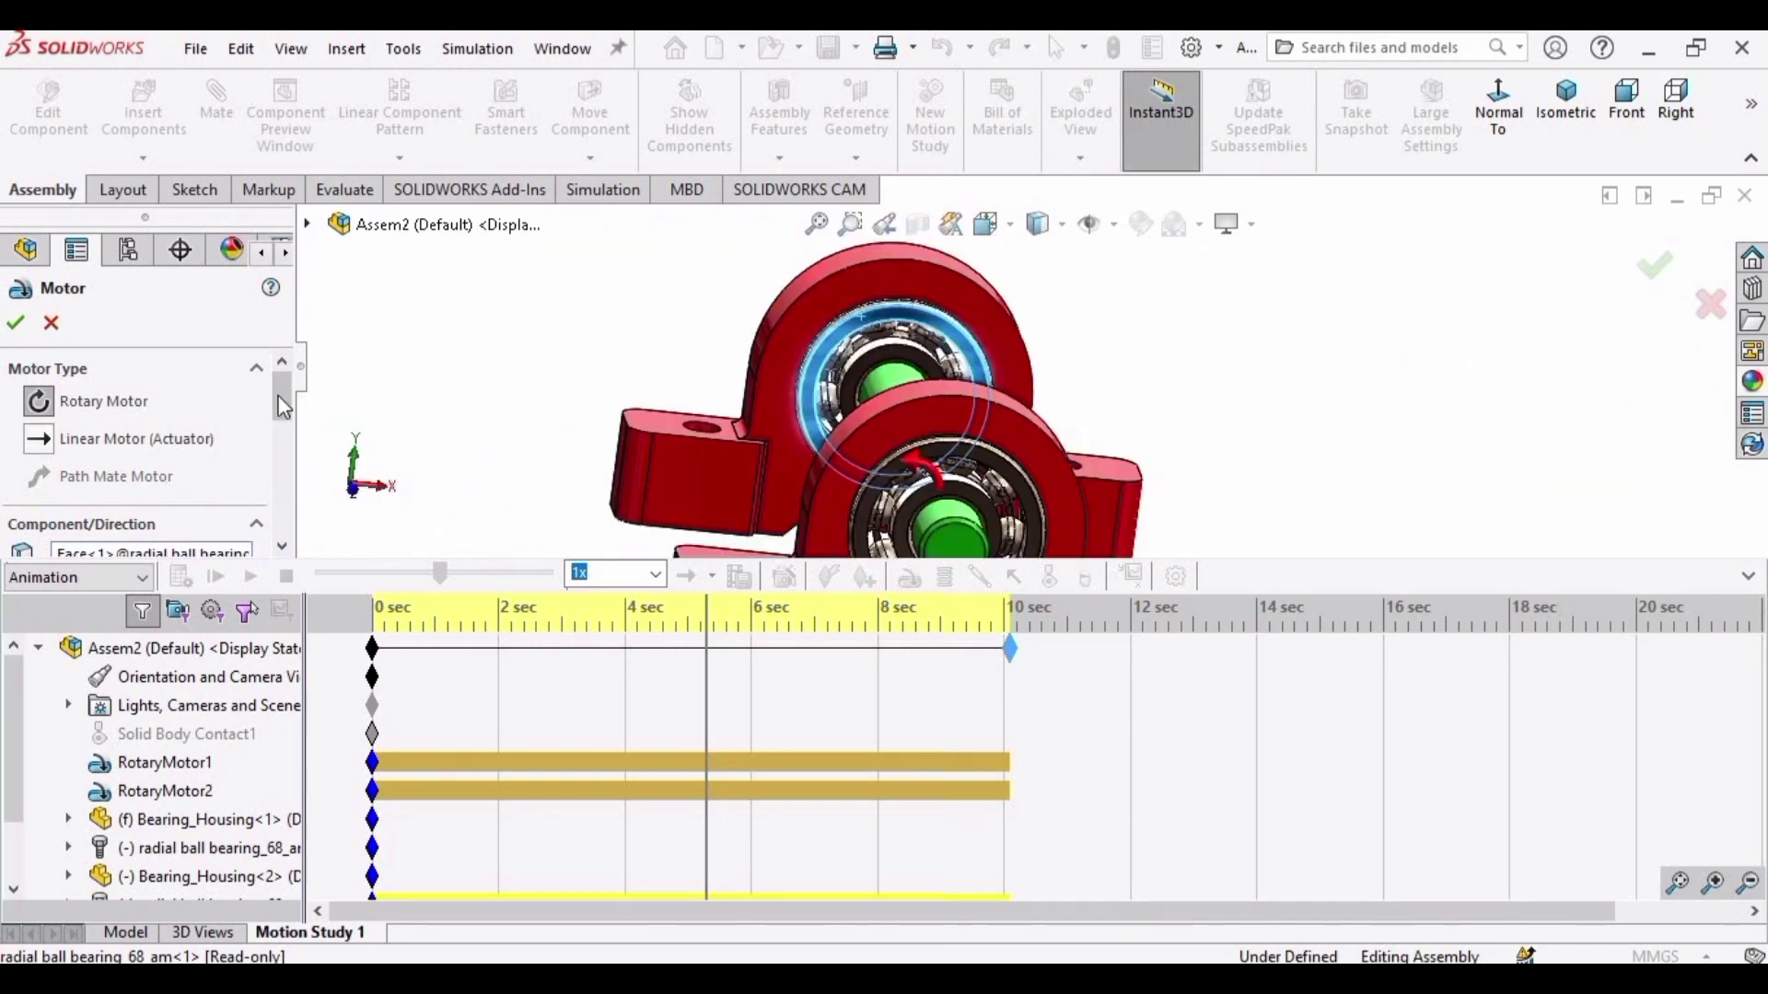
pyautogui.scroll(-6, 284, 500)
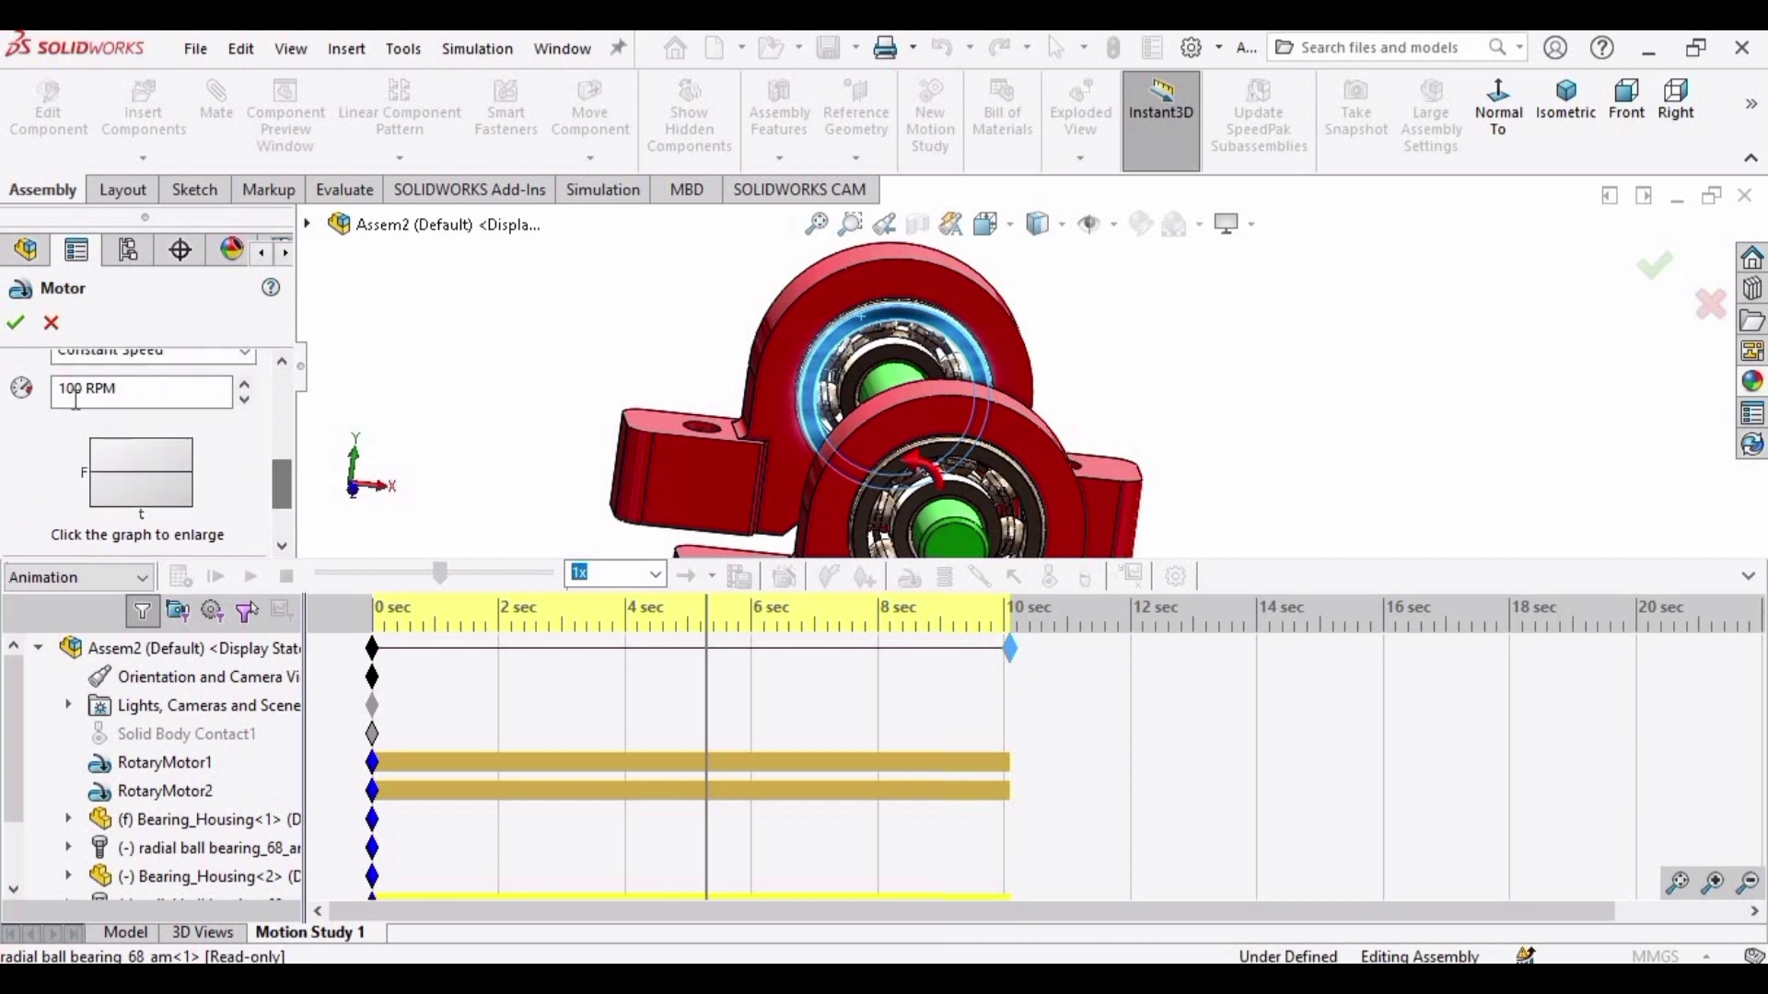
pyautogui.doubleClick(68, 390)
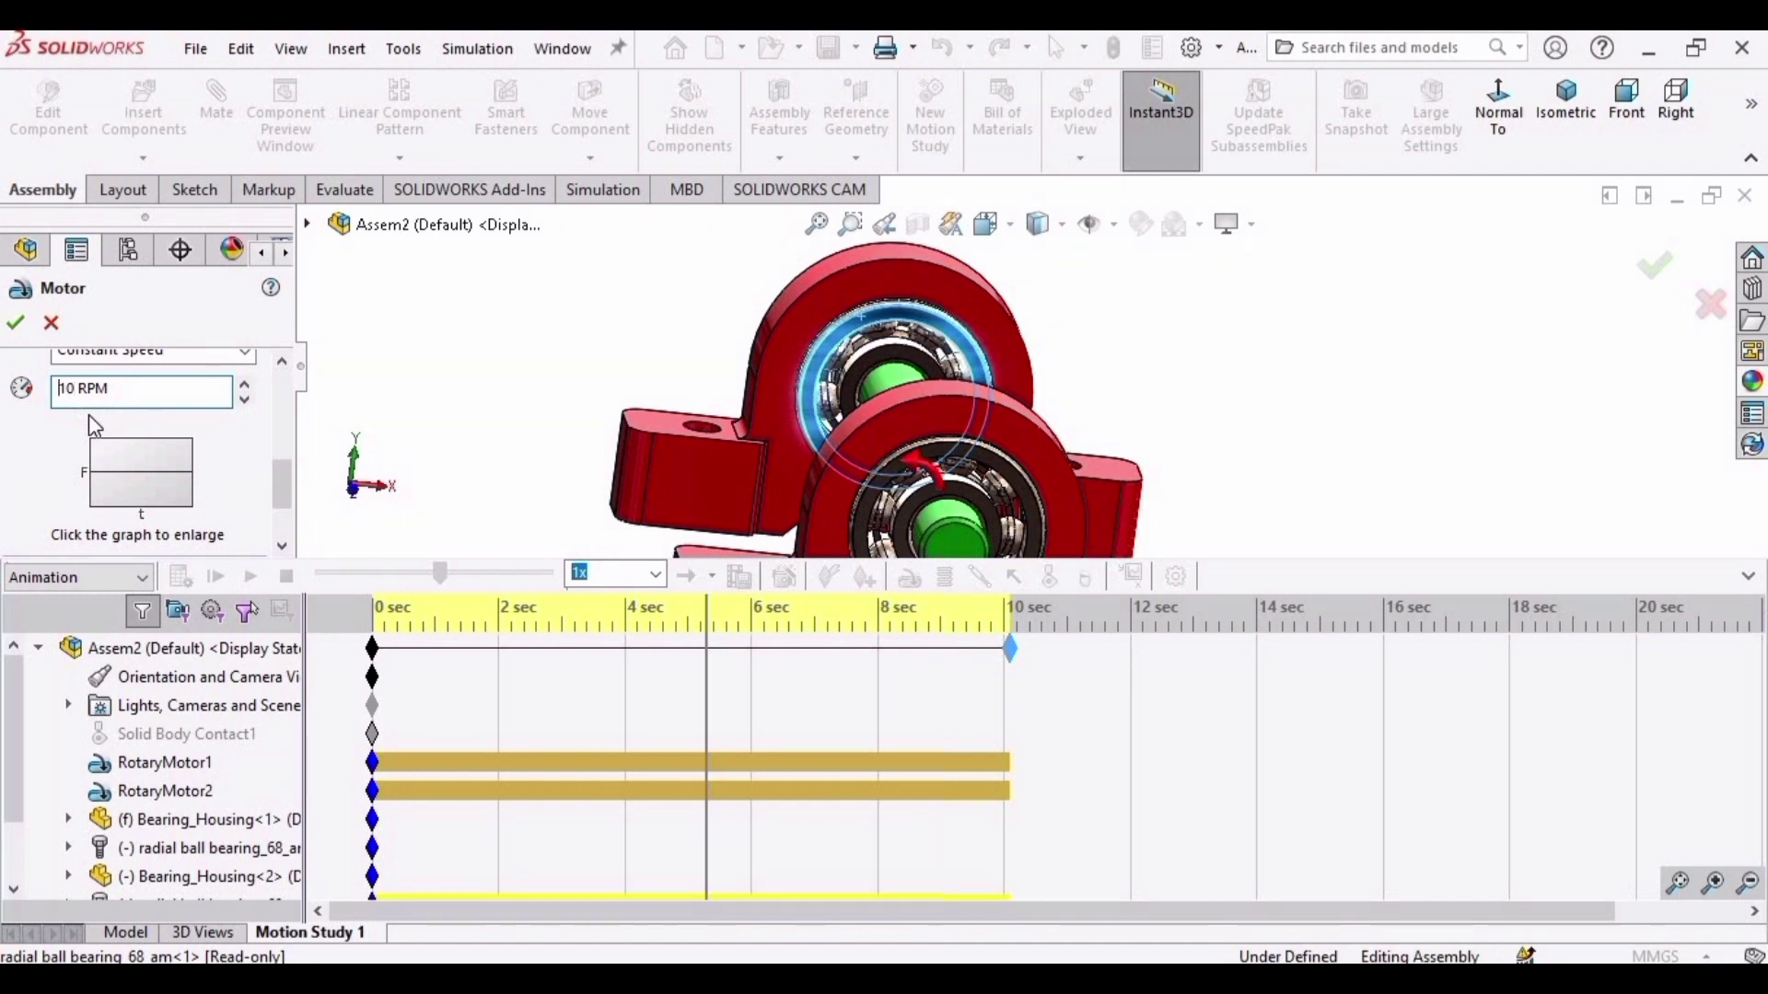
pyautogui.press('Return')
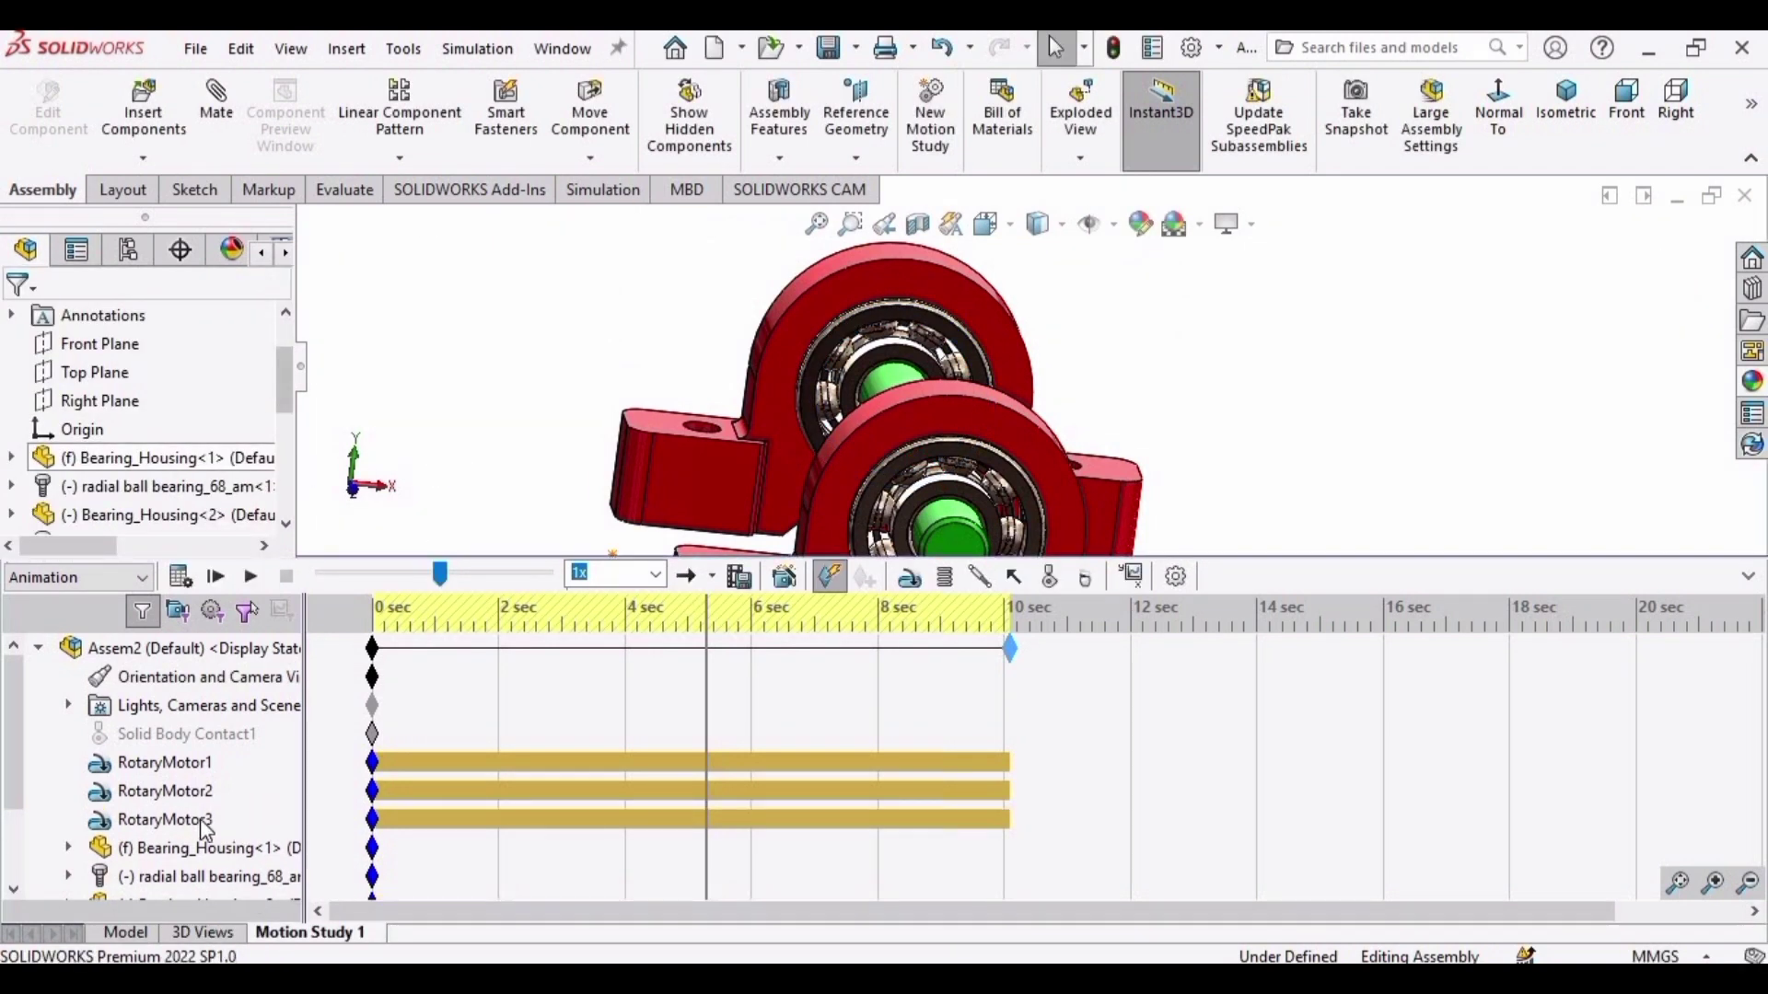
# Edit RotaryMotor2's speed from 20 RPM to 10 RPM
pyautogui.click(184, 765)
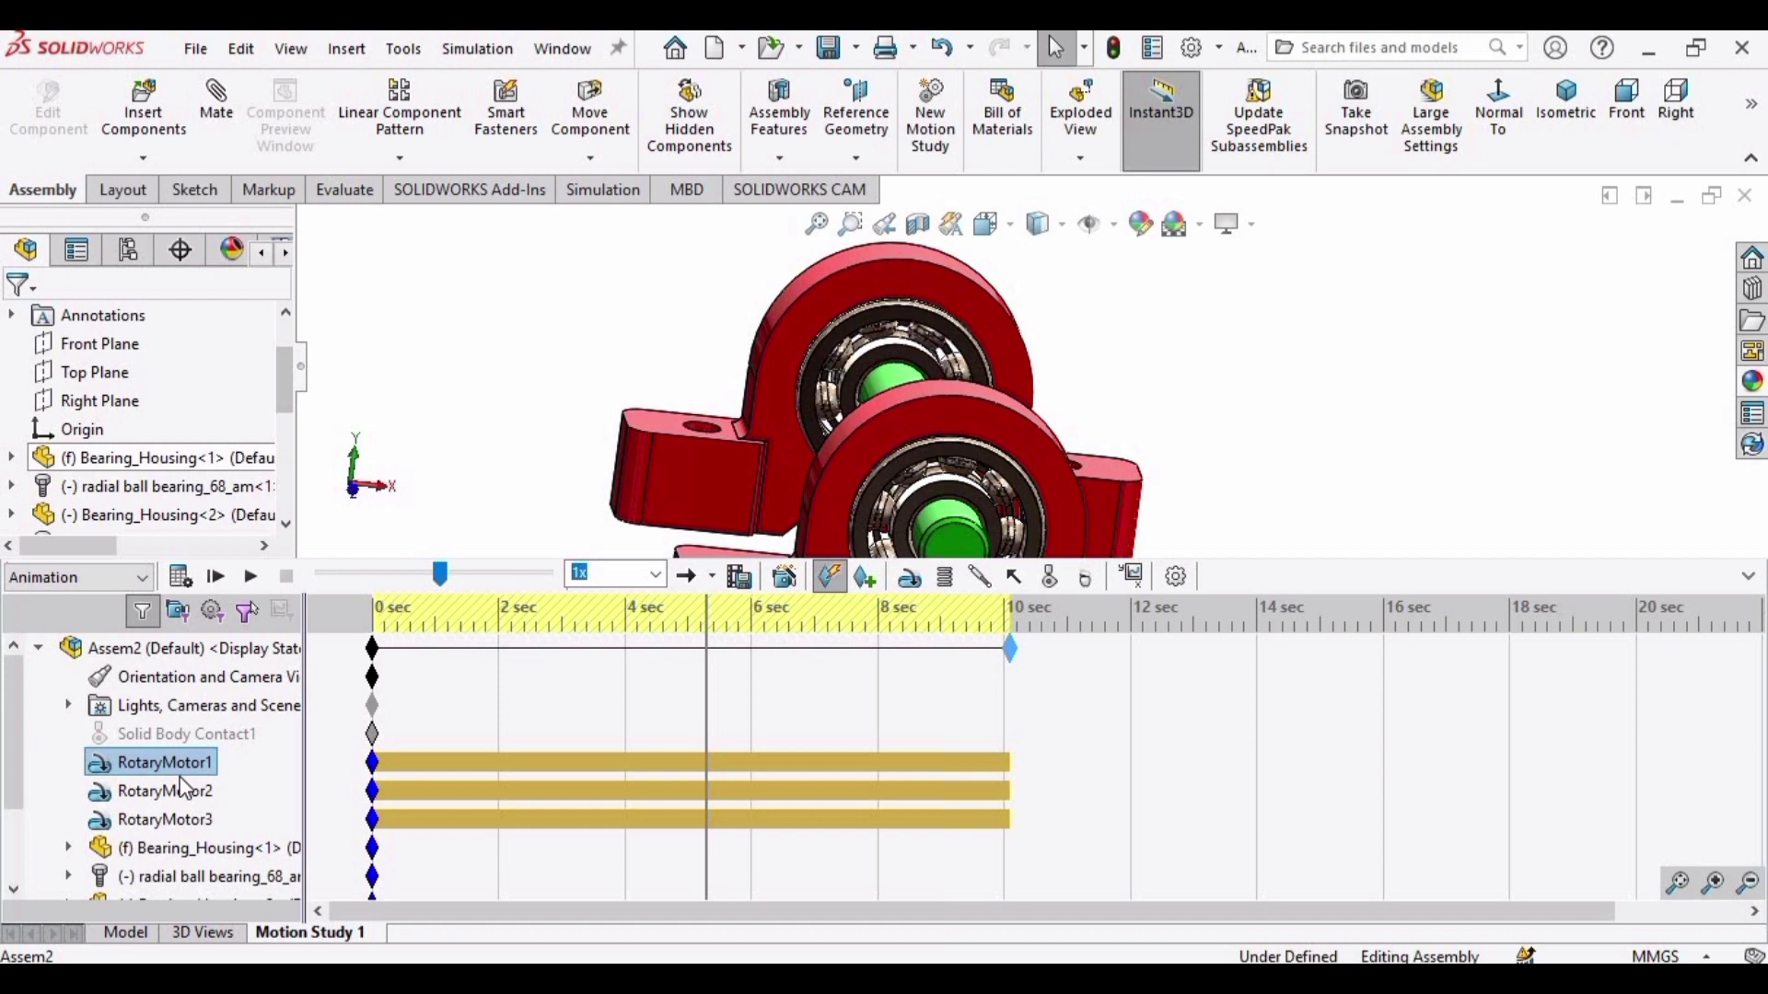
pyautogui.click(185, 793)
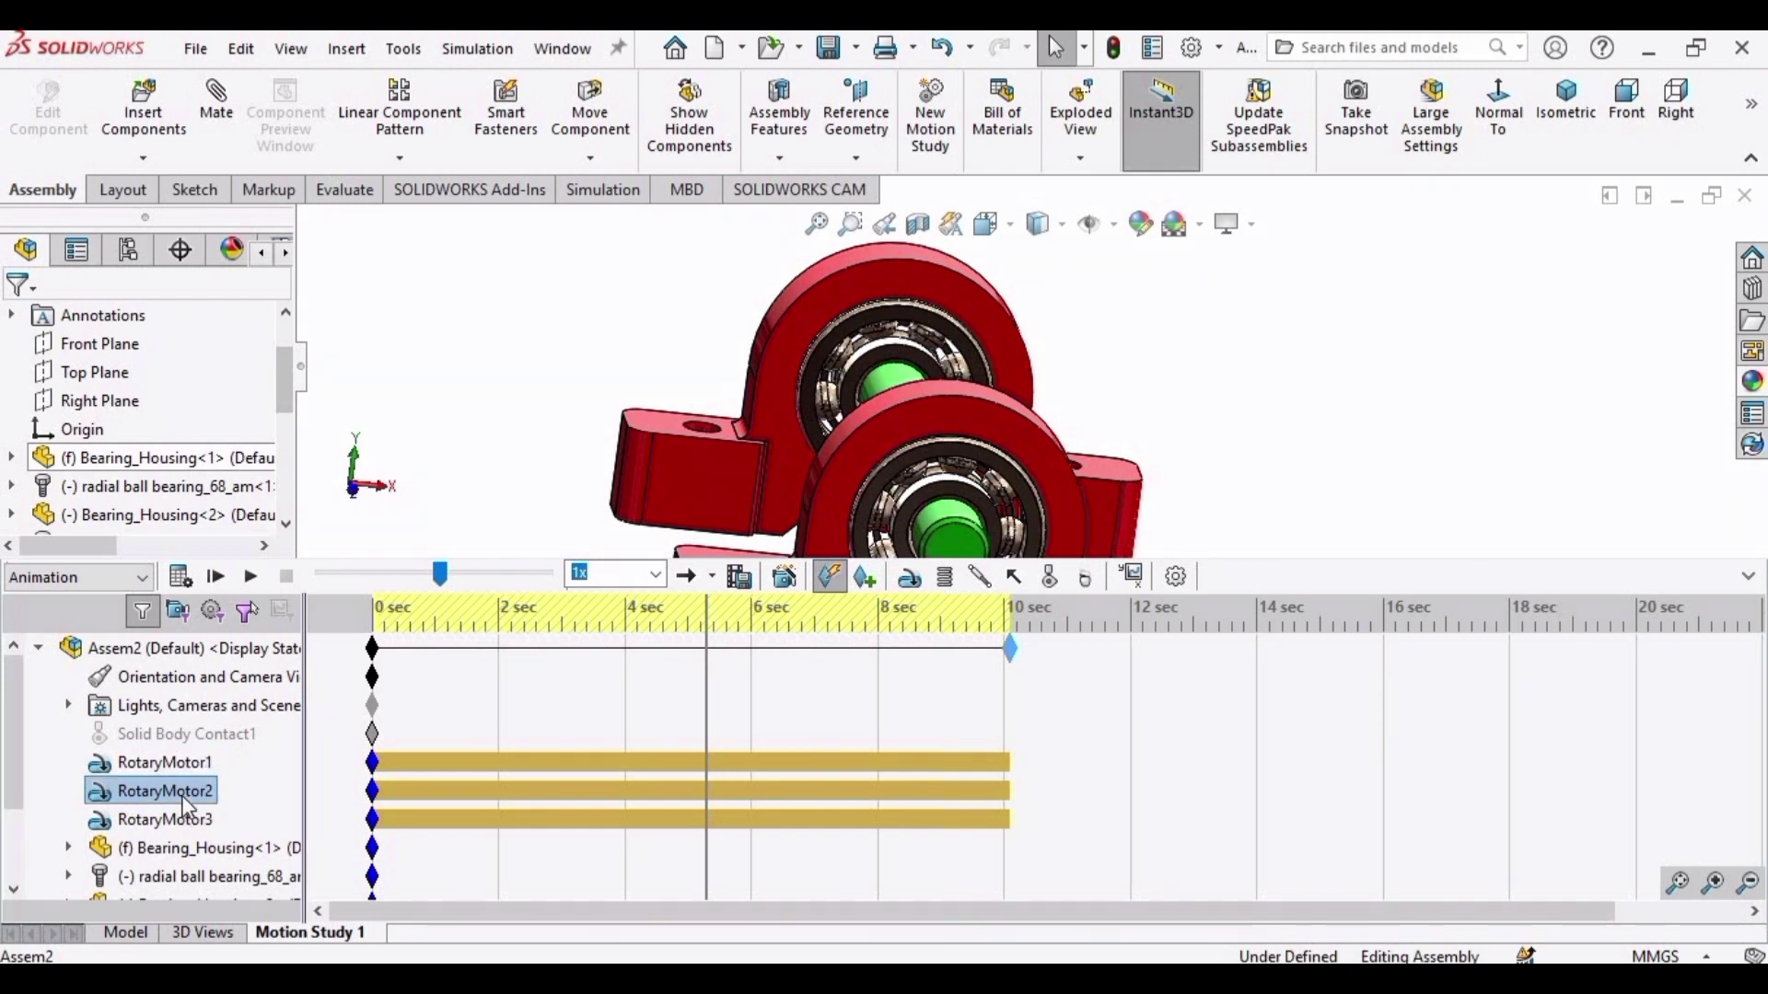
pyautogui.rightClick(190, 788)
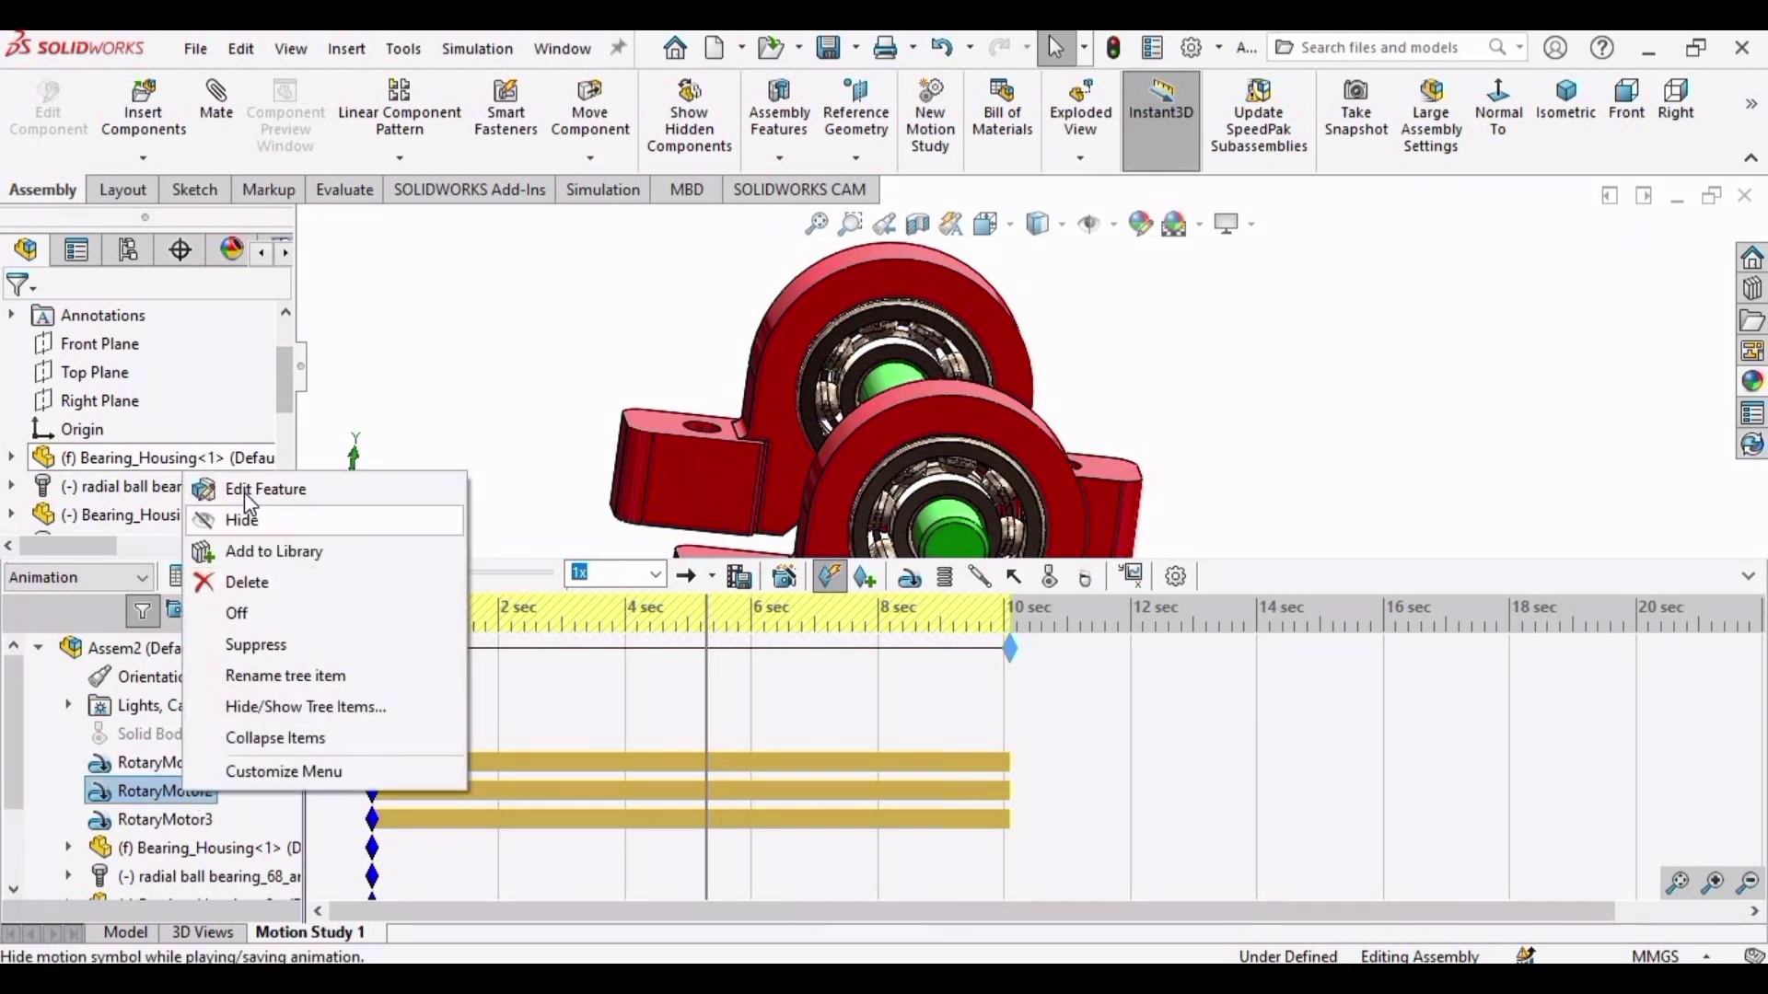
pyautogui.click(245, 492)
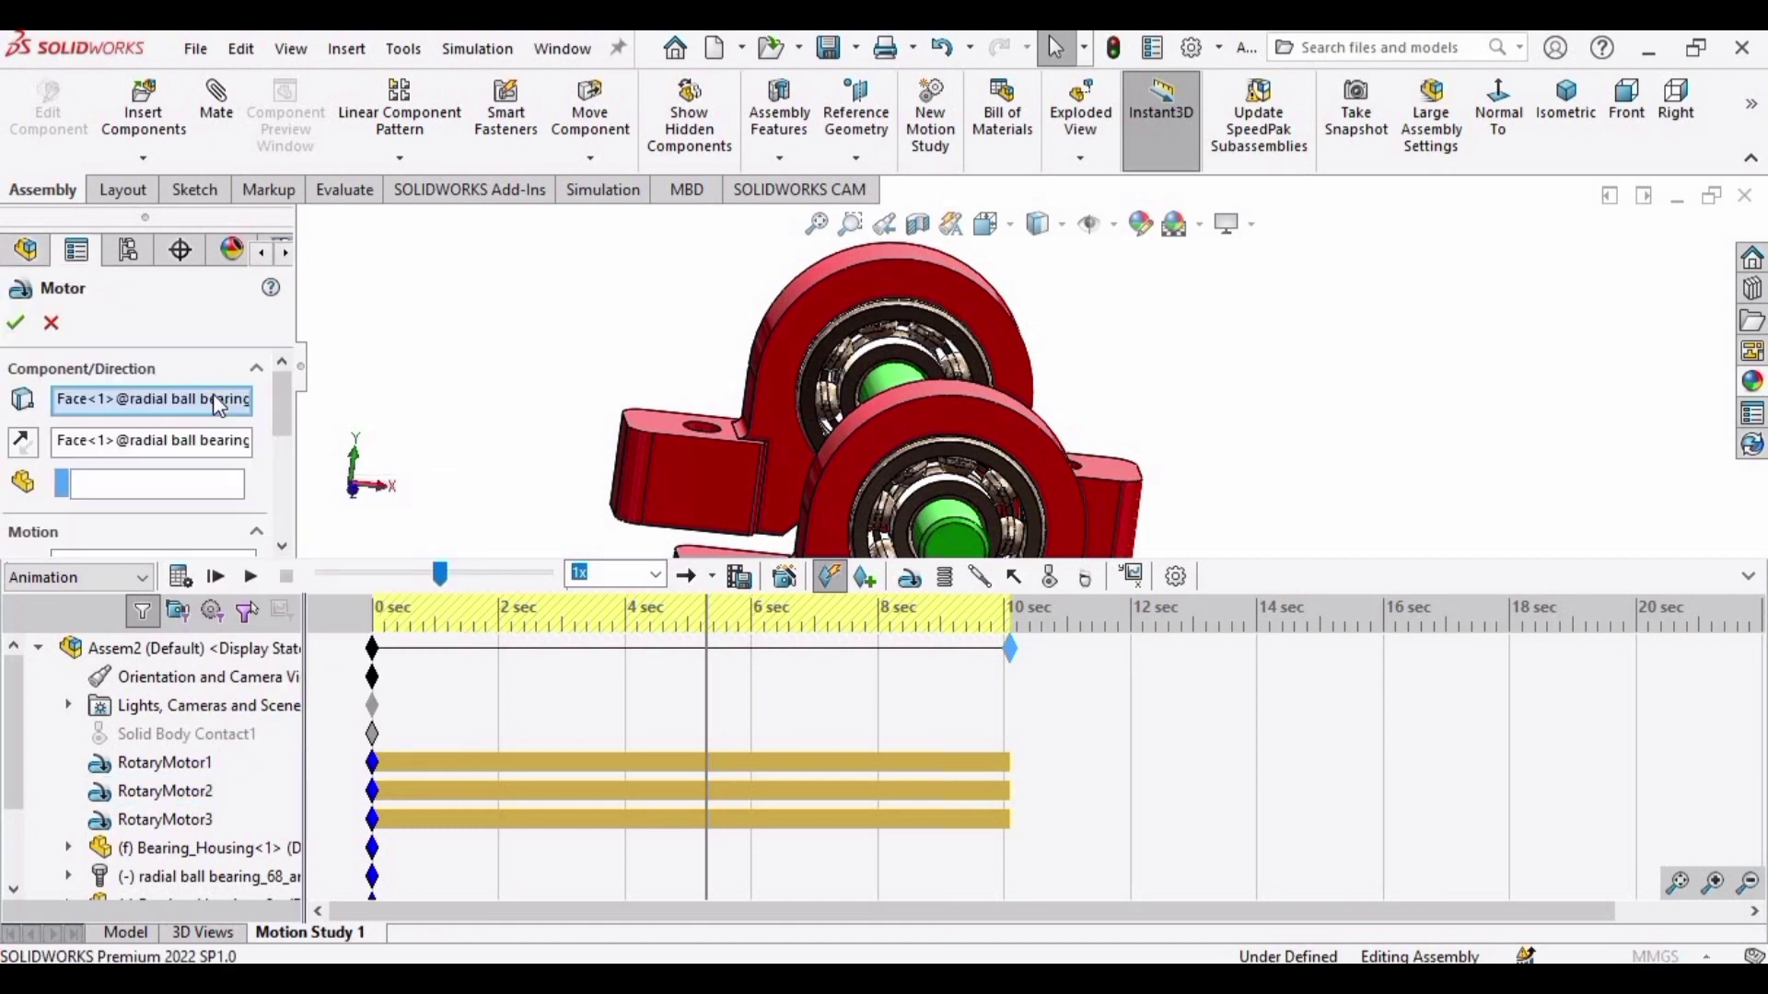
pyautogui.moveTo(289, 415); pyautogui.dragTo(272, 473)
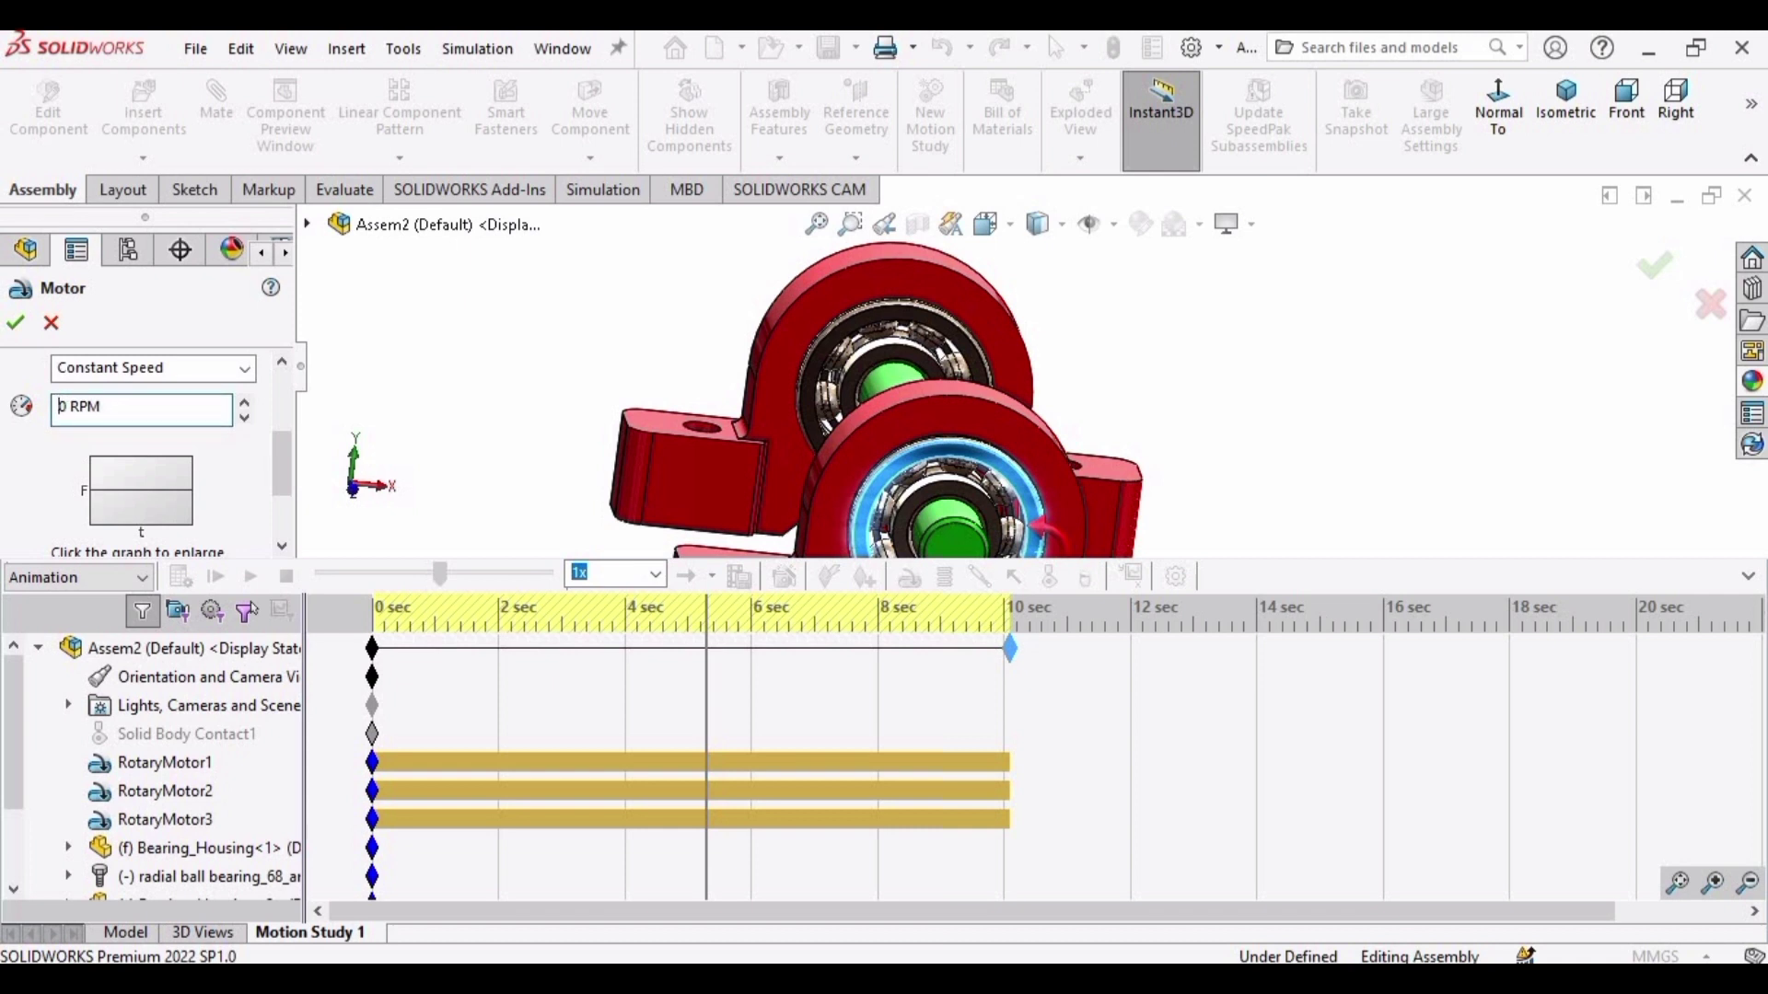
pyautogui.click(15, 321)
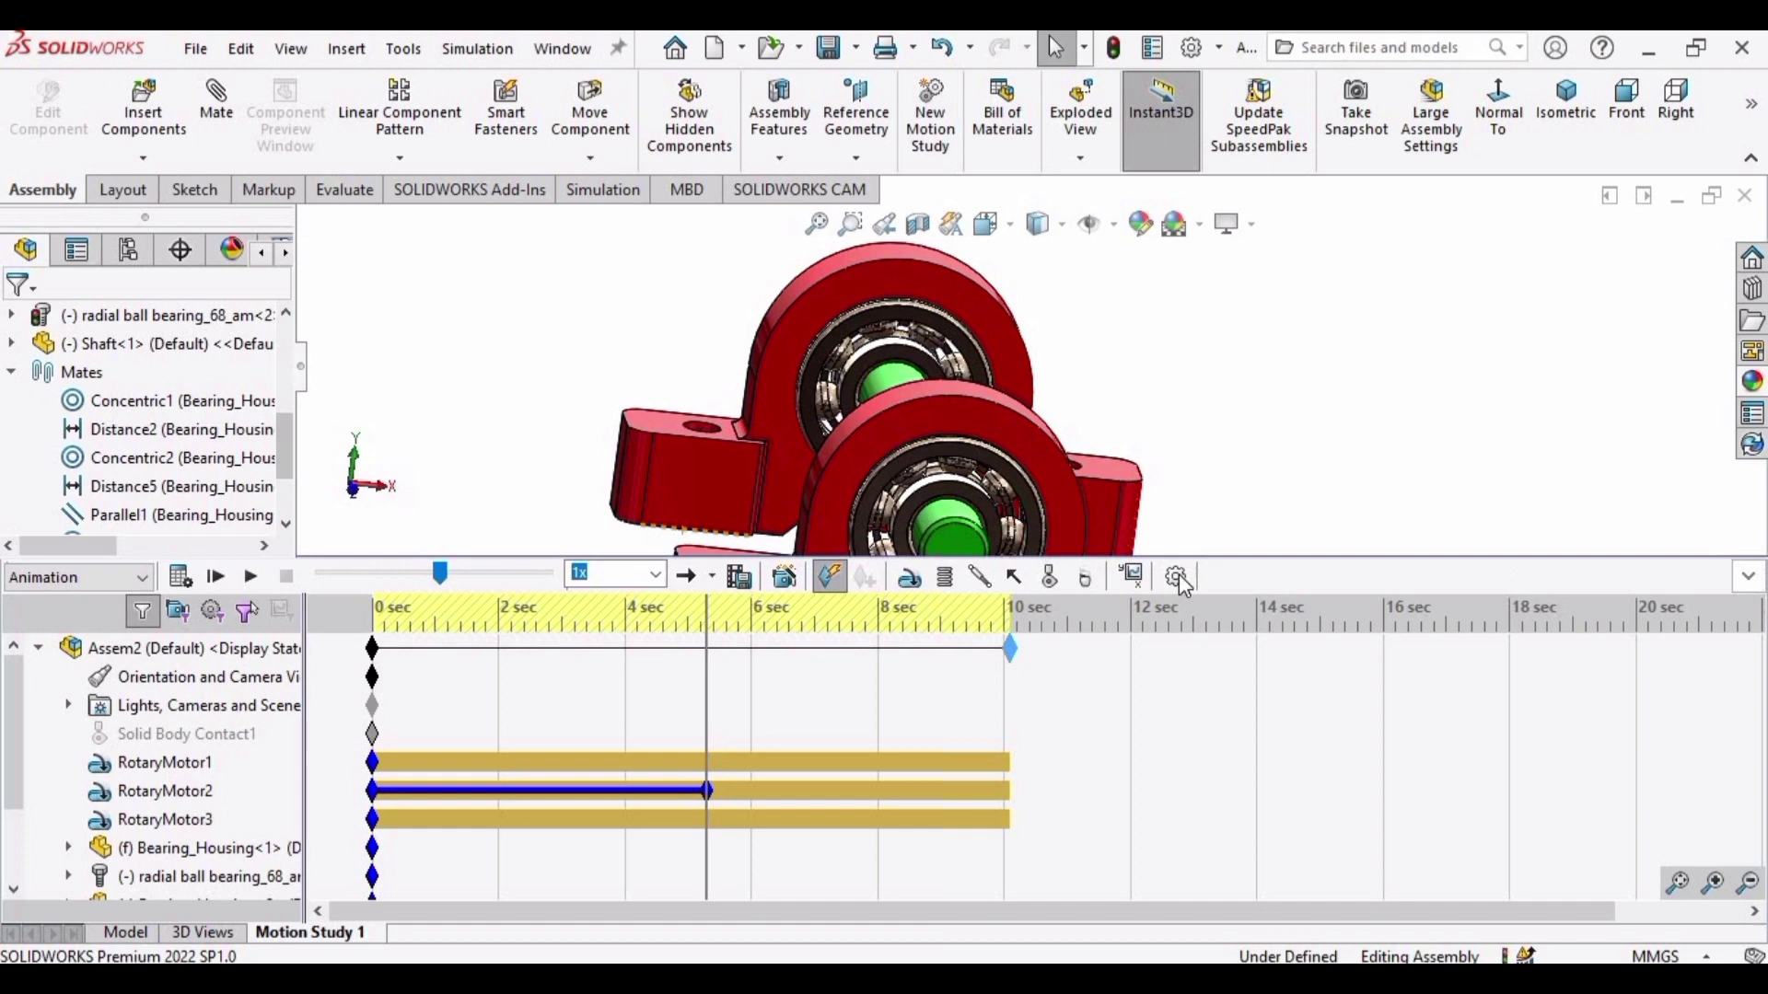
# Collapse the MotionManager, calculate the full 10-second study, and expand the timeline again
pyautogui.click(1747, 576)
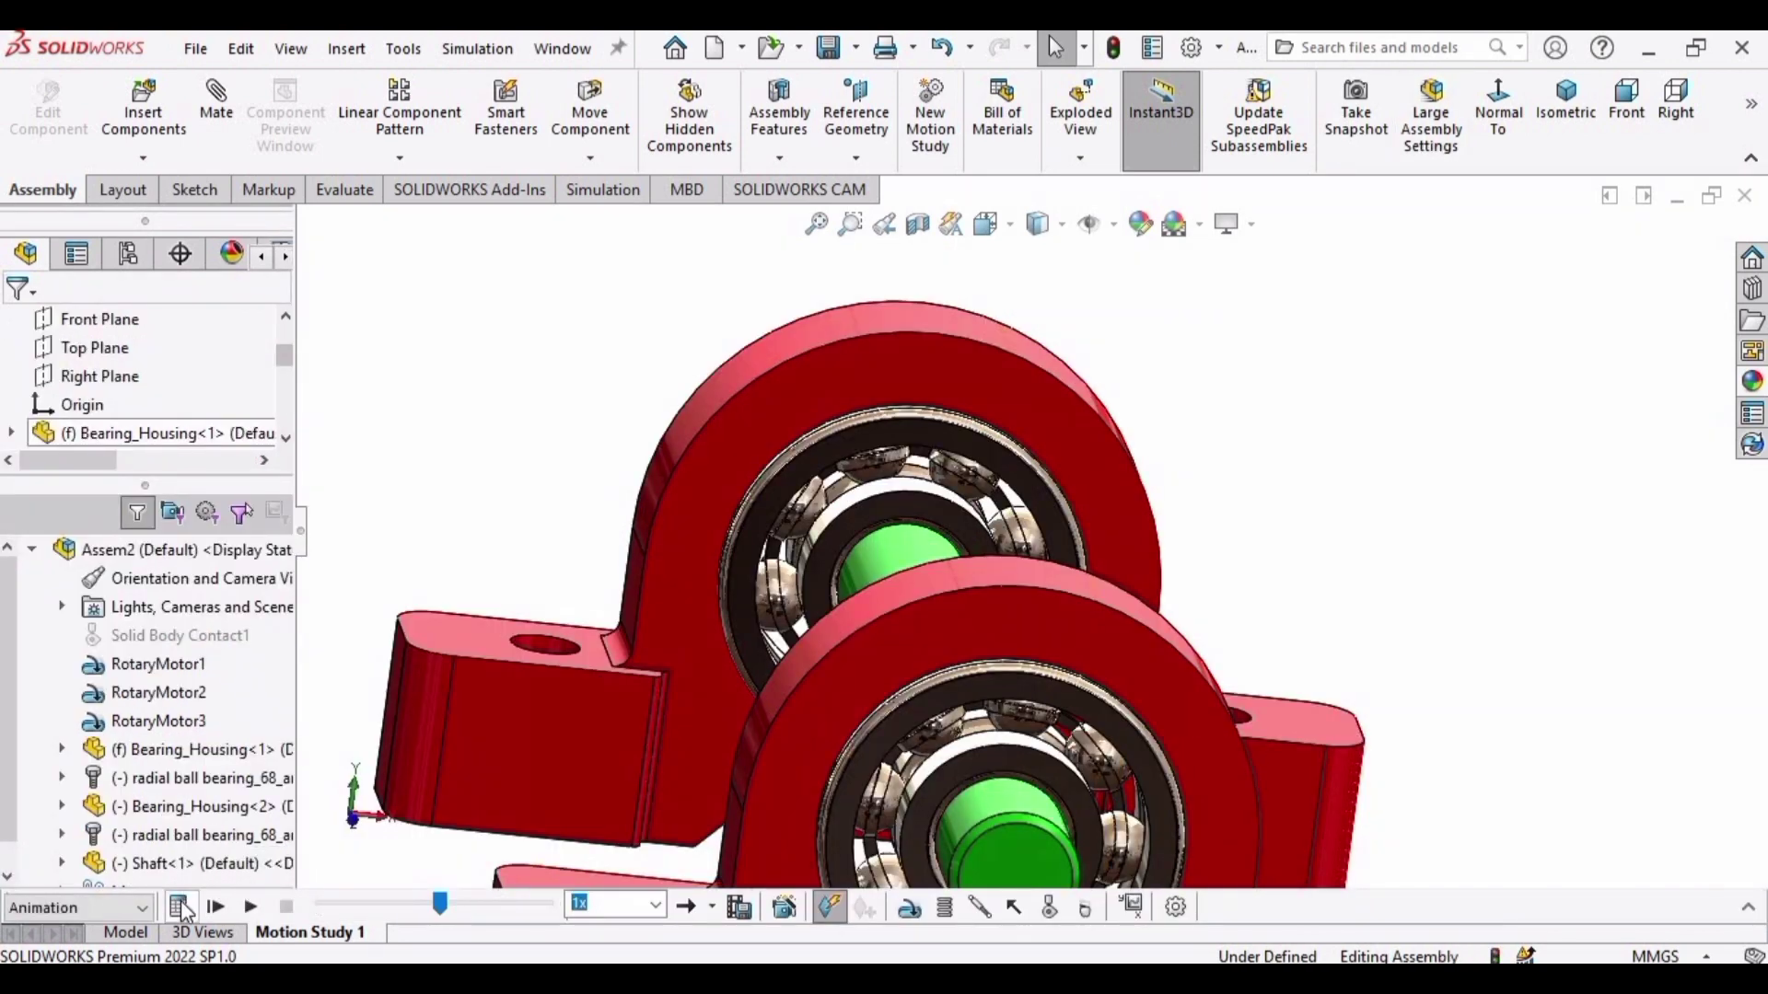
pyautogui.click(181, 908)
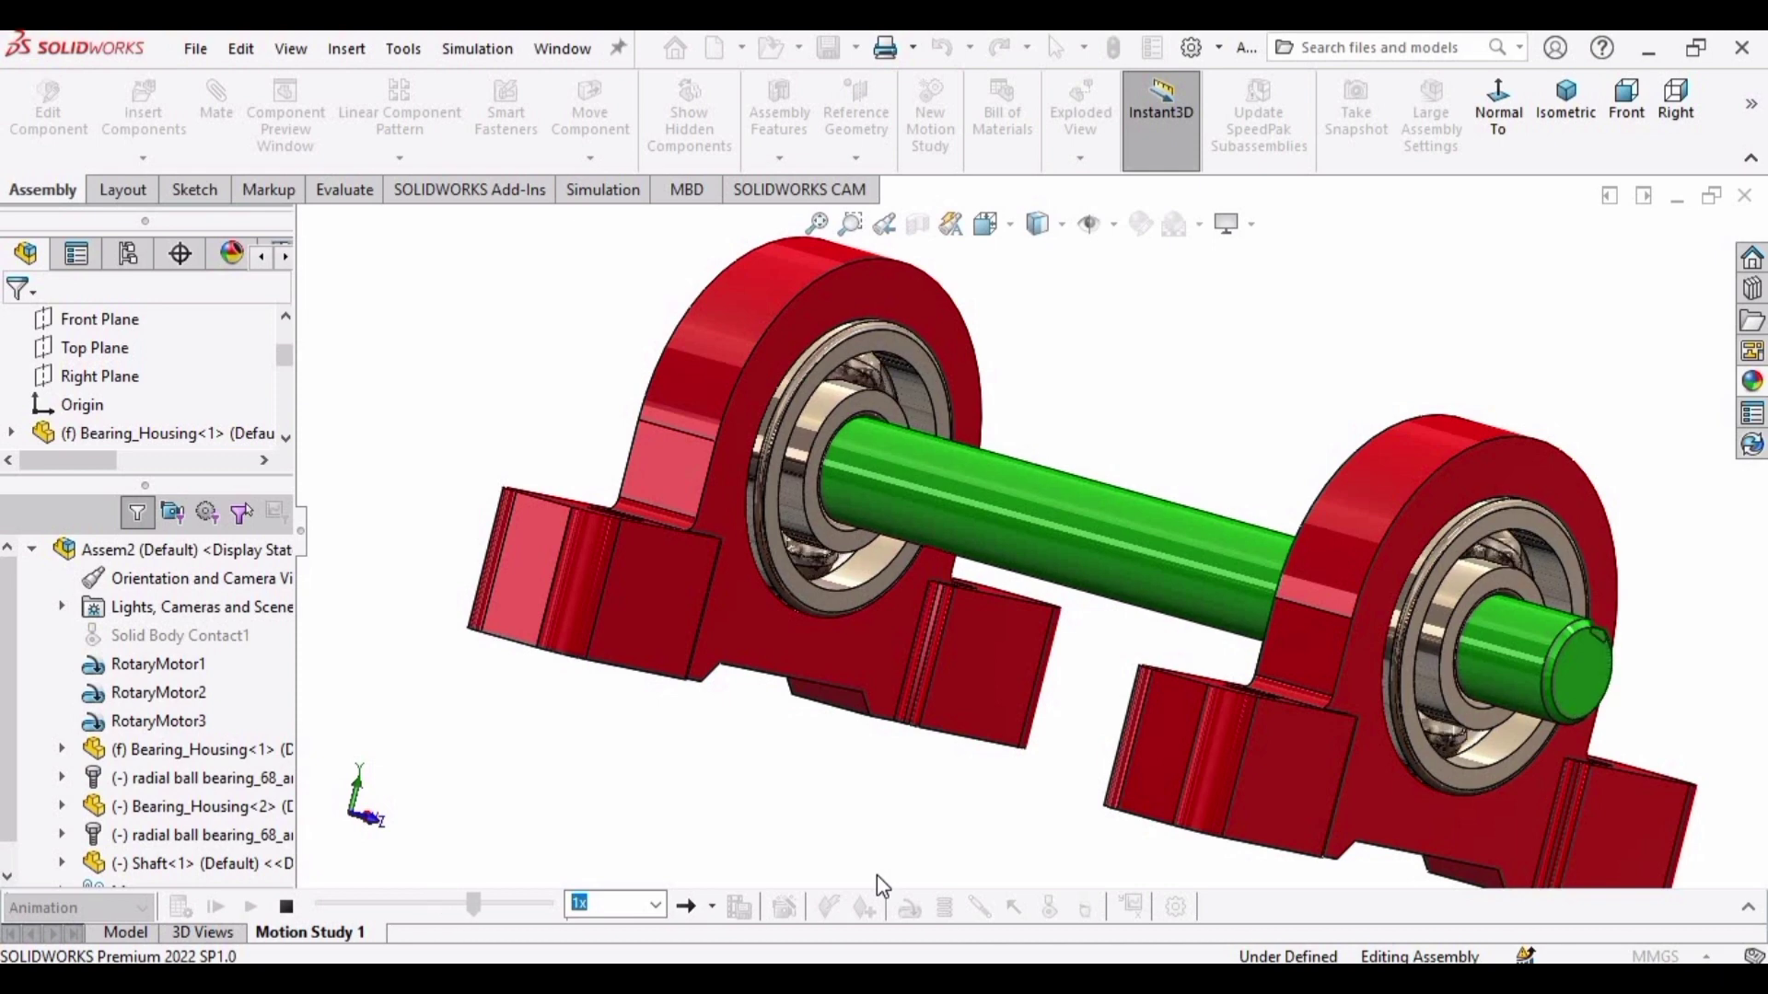
pyautogui.click(1748, 913)
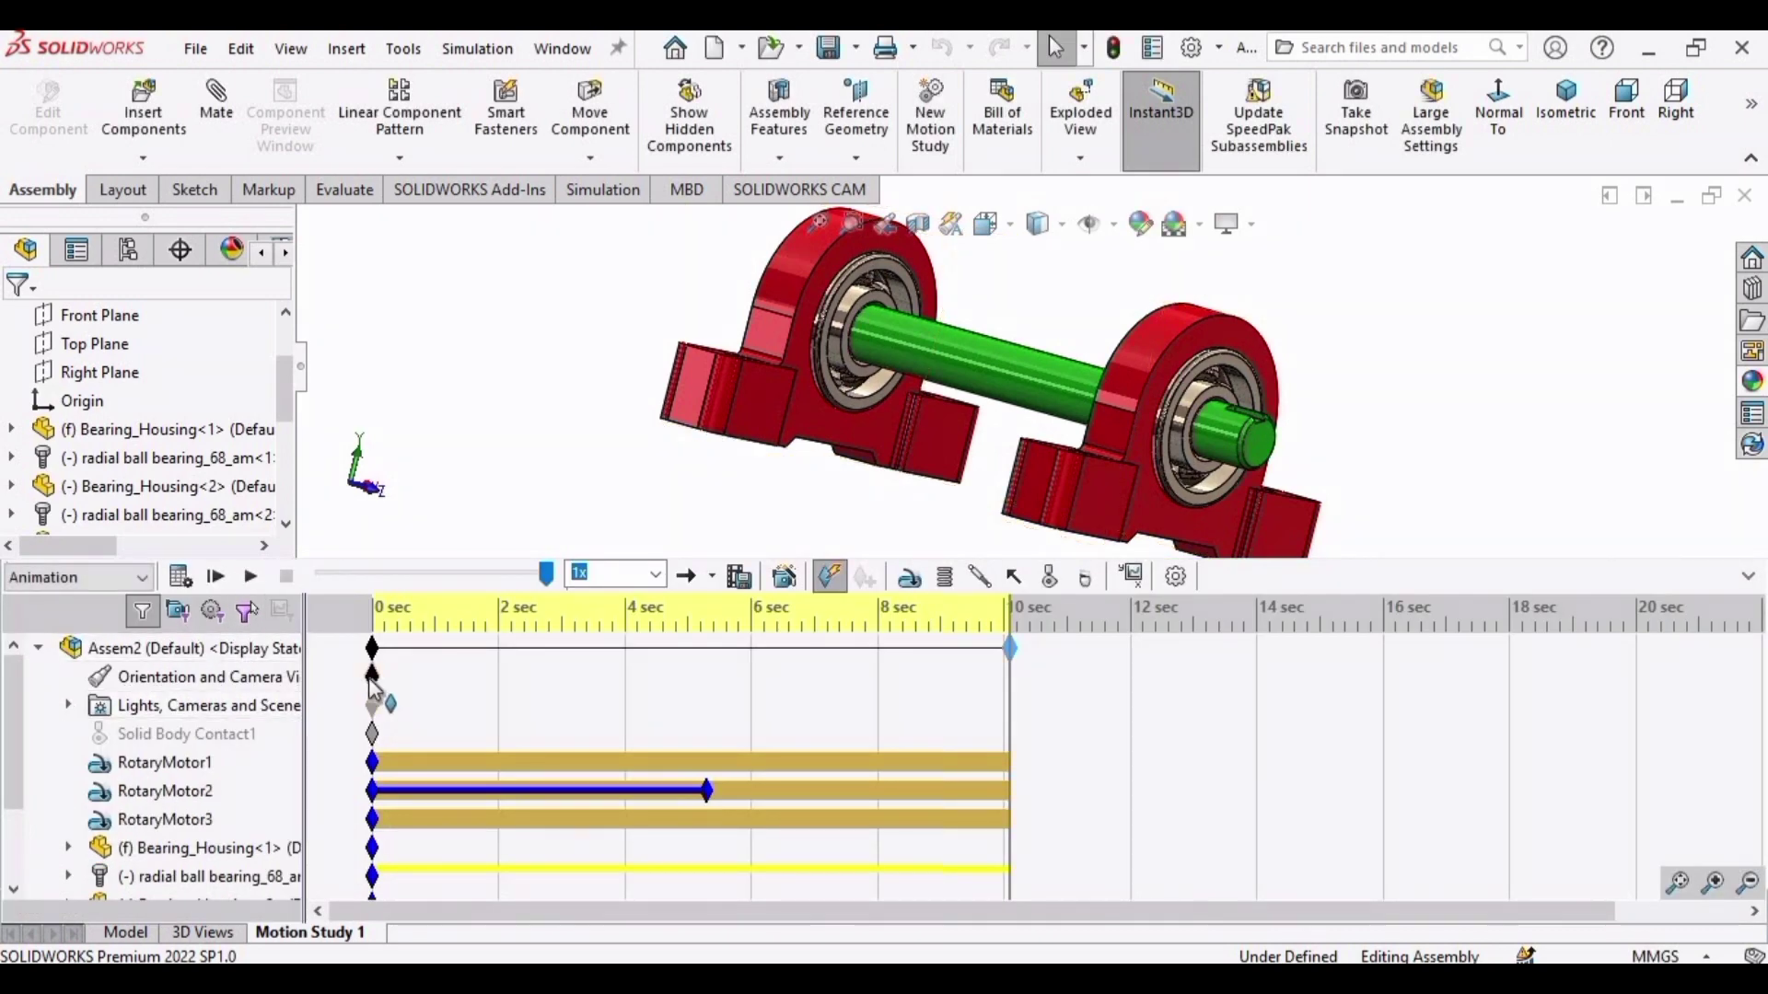
# Move the camera orientation key to about 4 sec and set its view to Front
pyautogui.moveTo(372, 686); pyautogui.dragTo(630, 700)
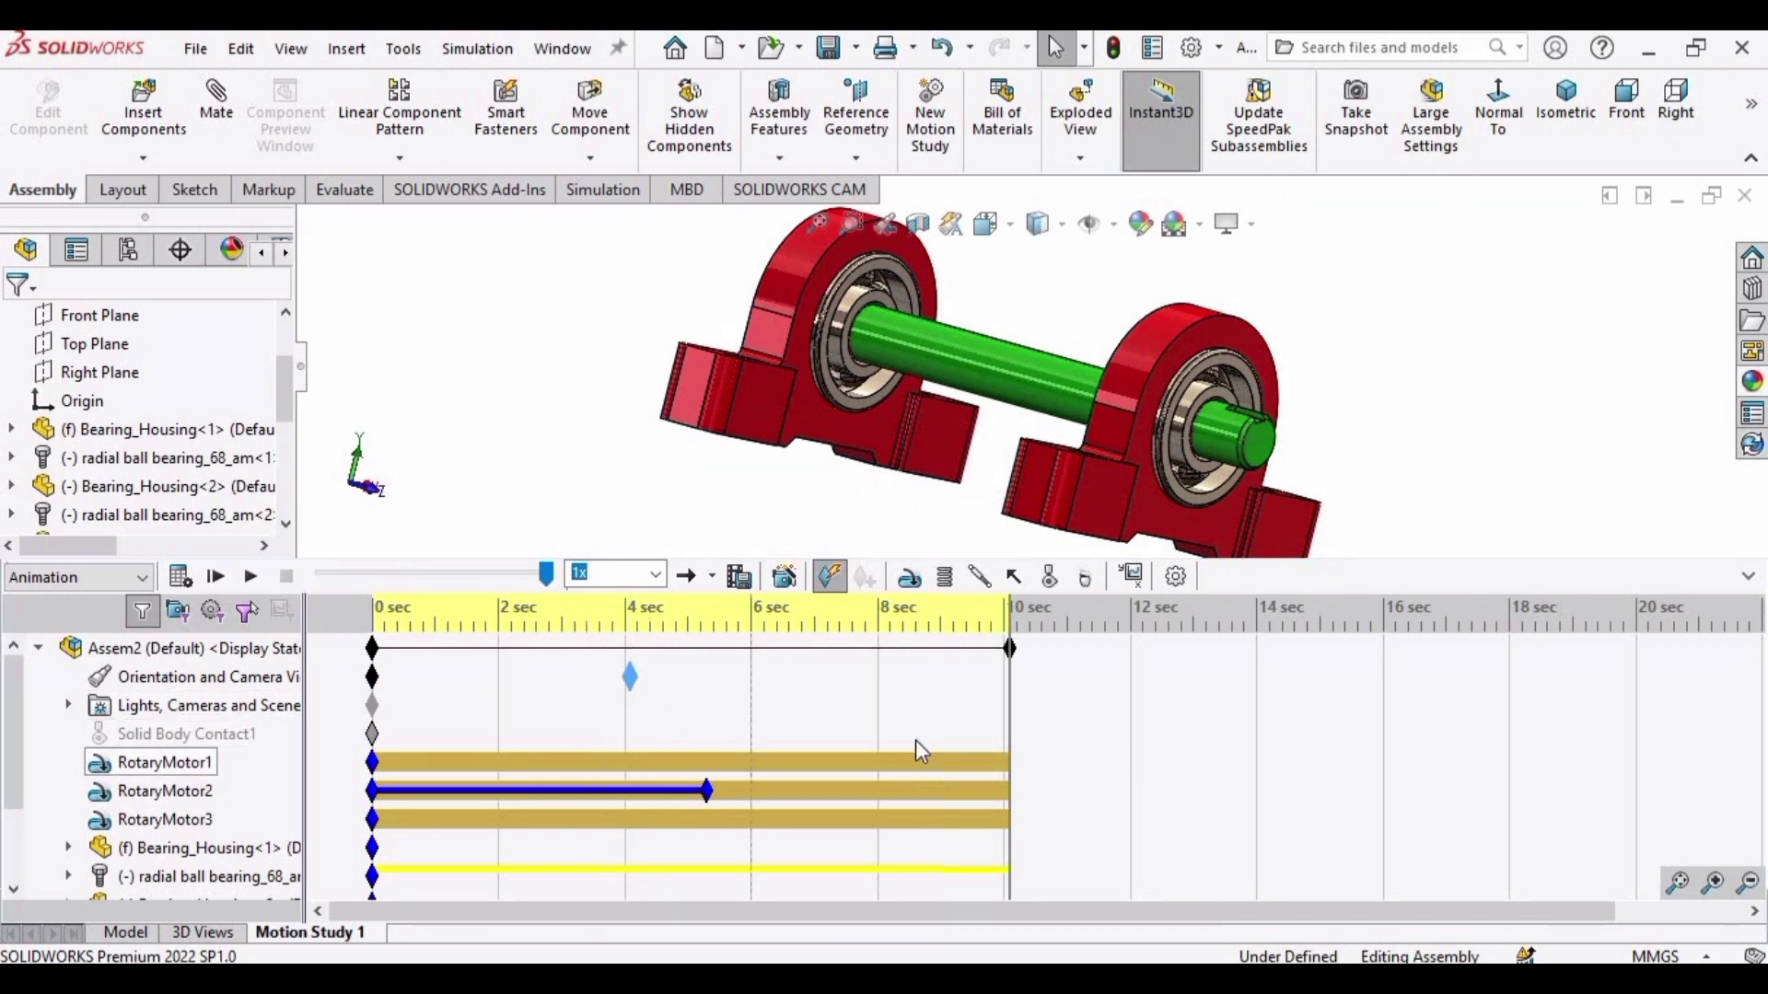
pyautogui.click(983, 680)
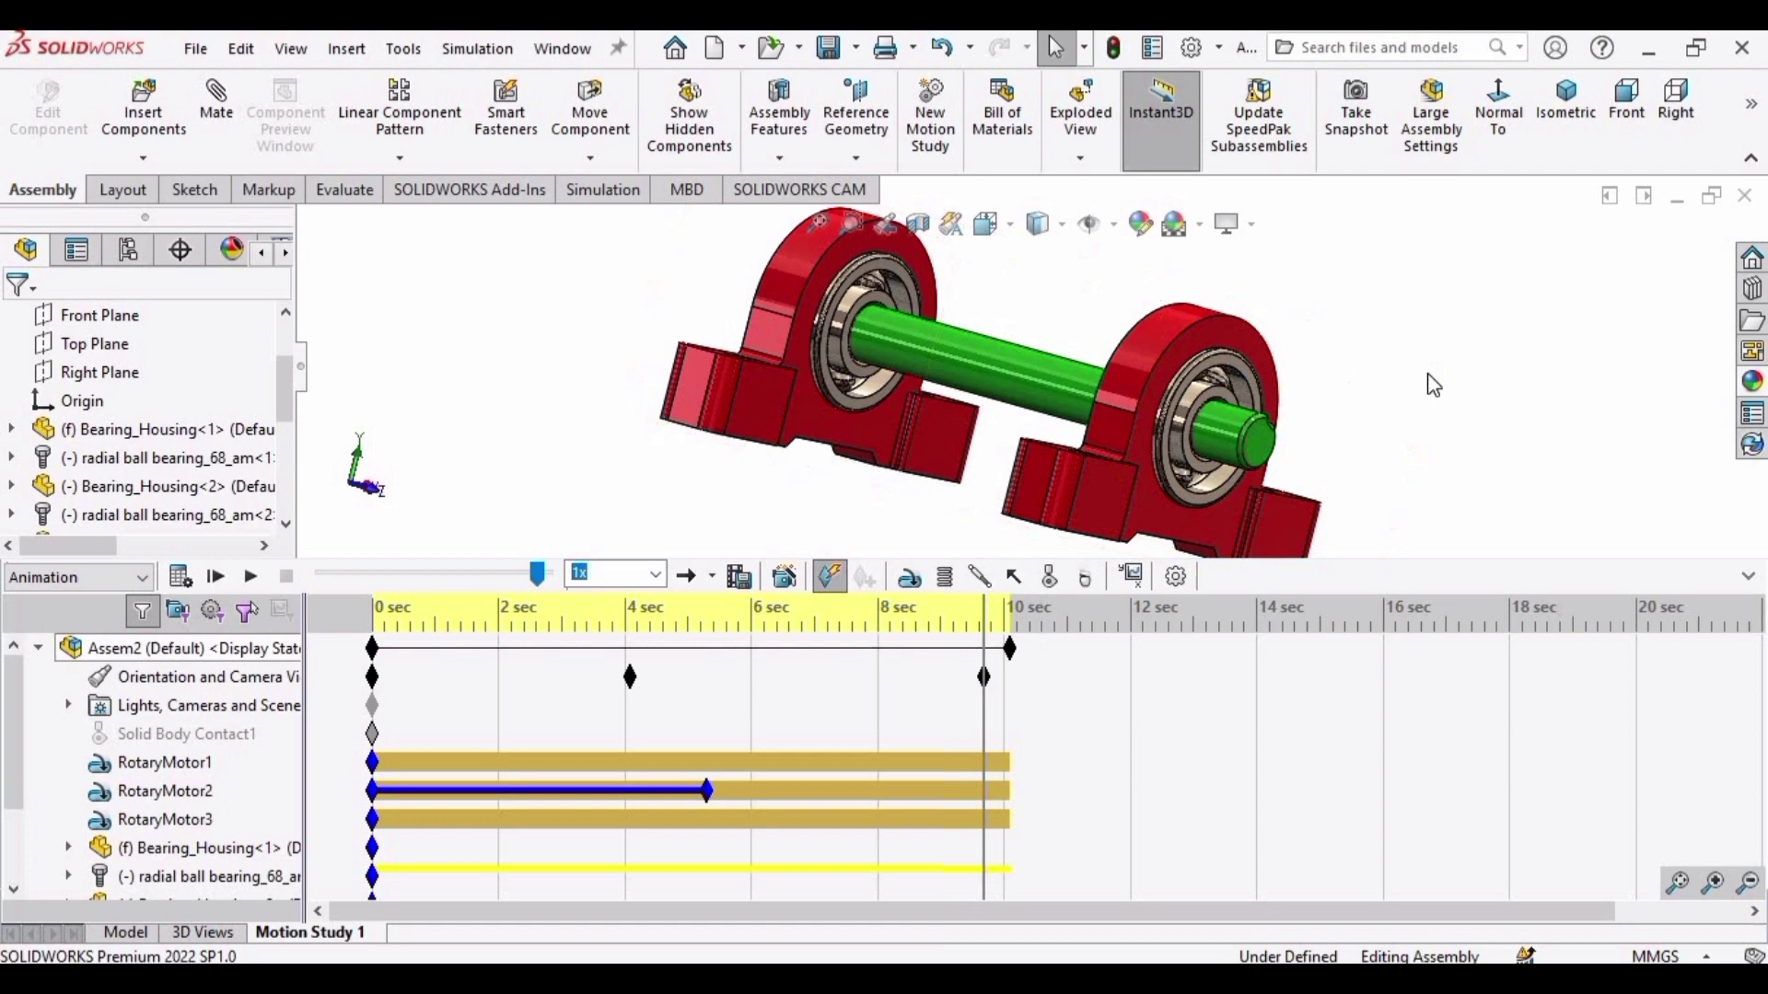
pyautogui.rightClick(627, 669)
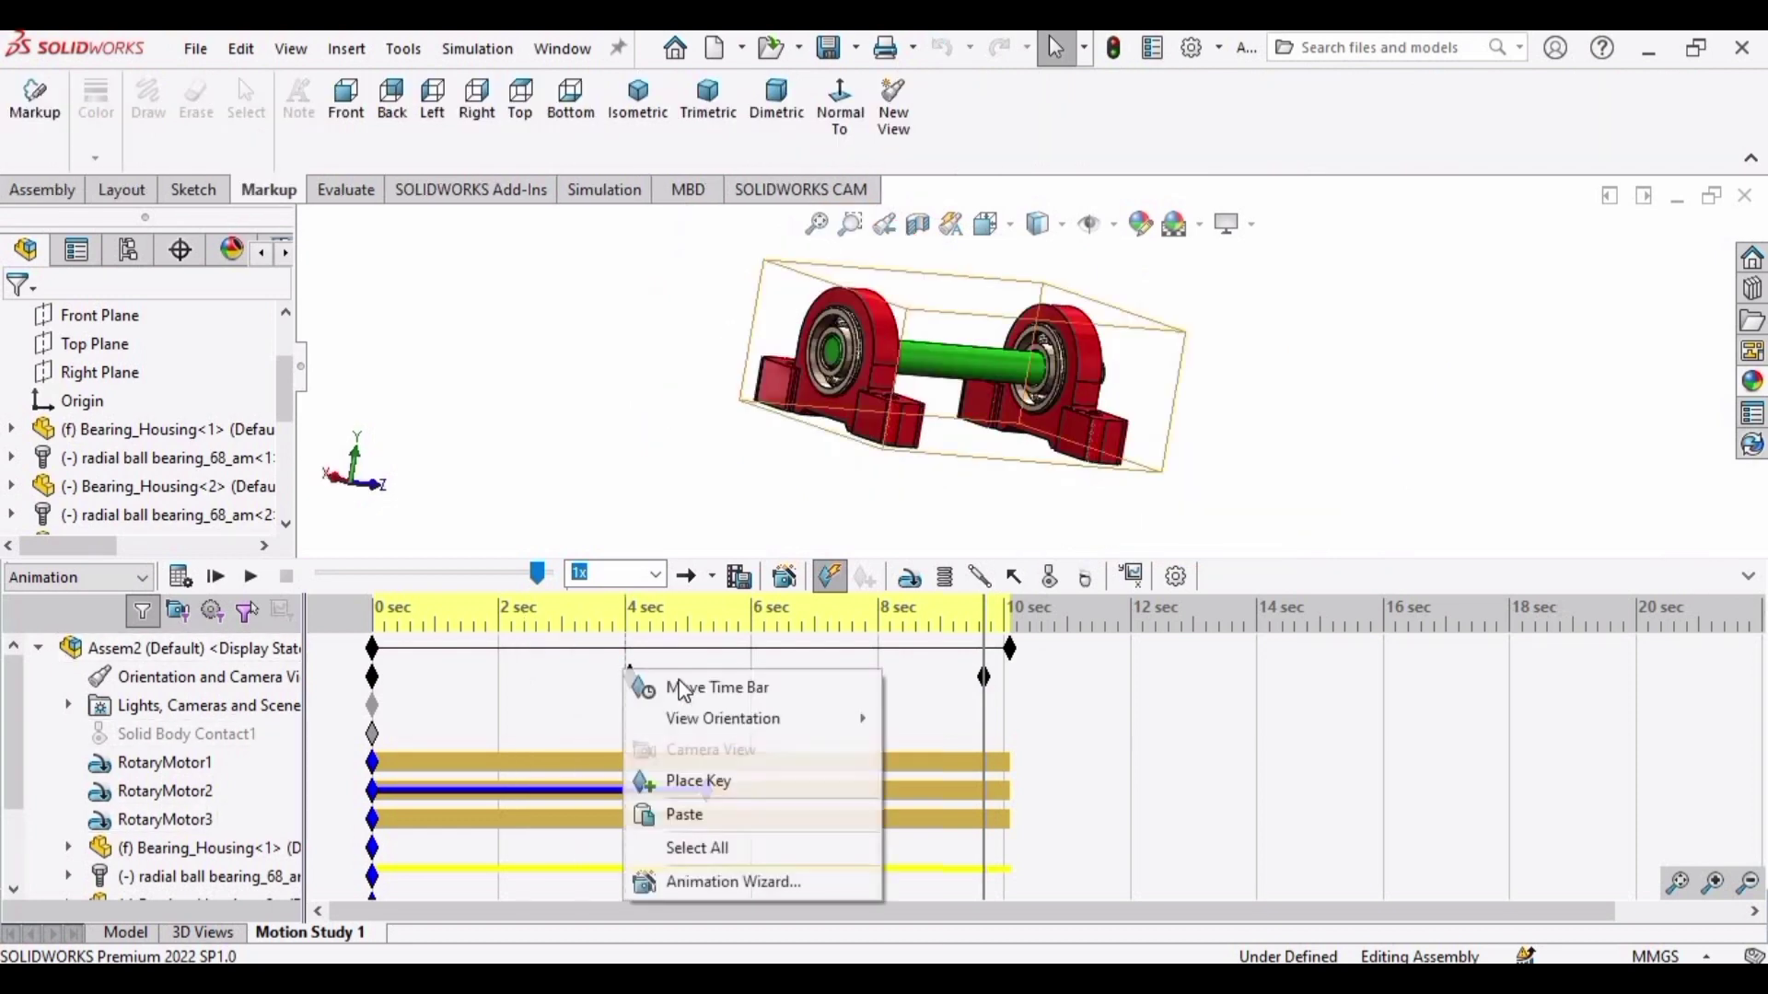
pyautogui.moveTo(833, 722)
pyautogui.click(934, 780)
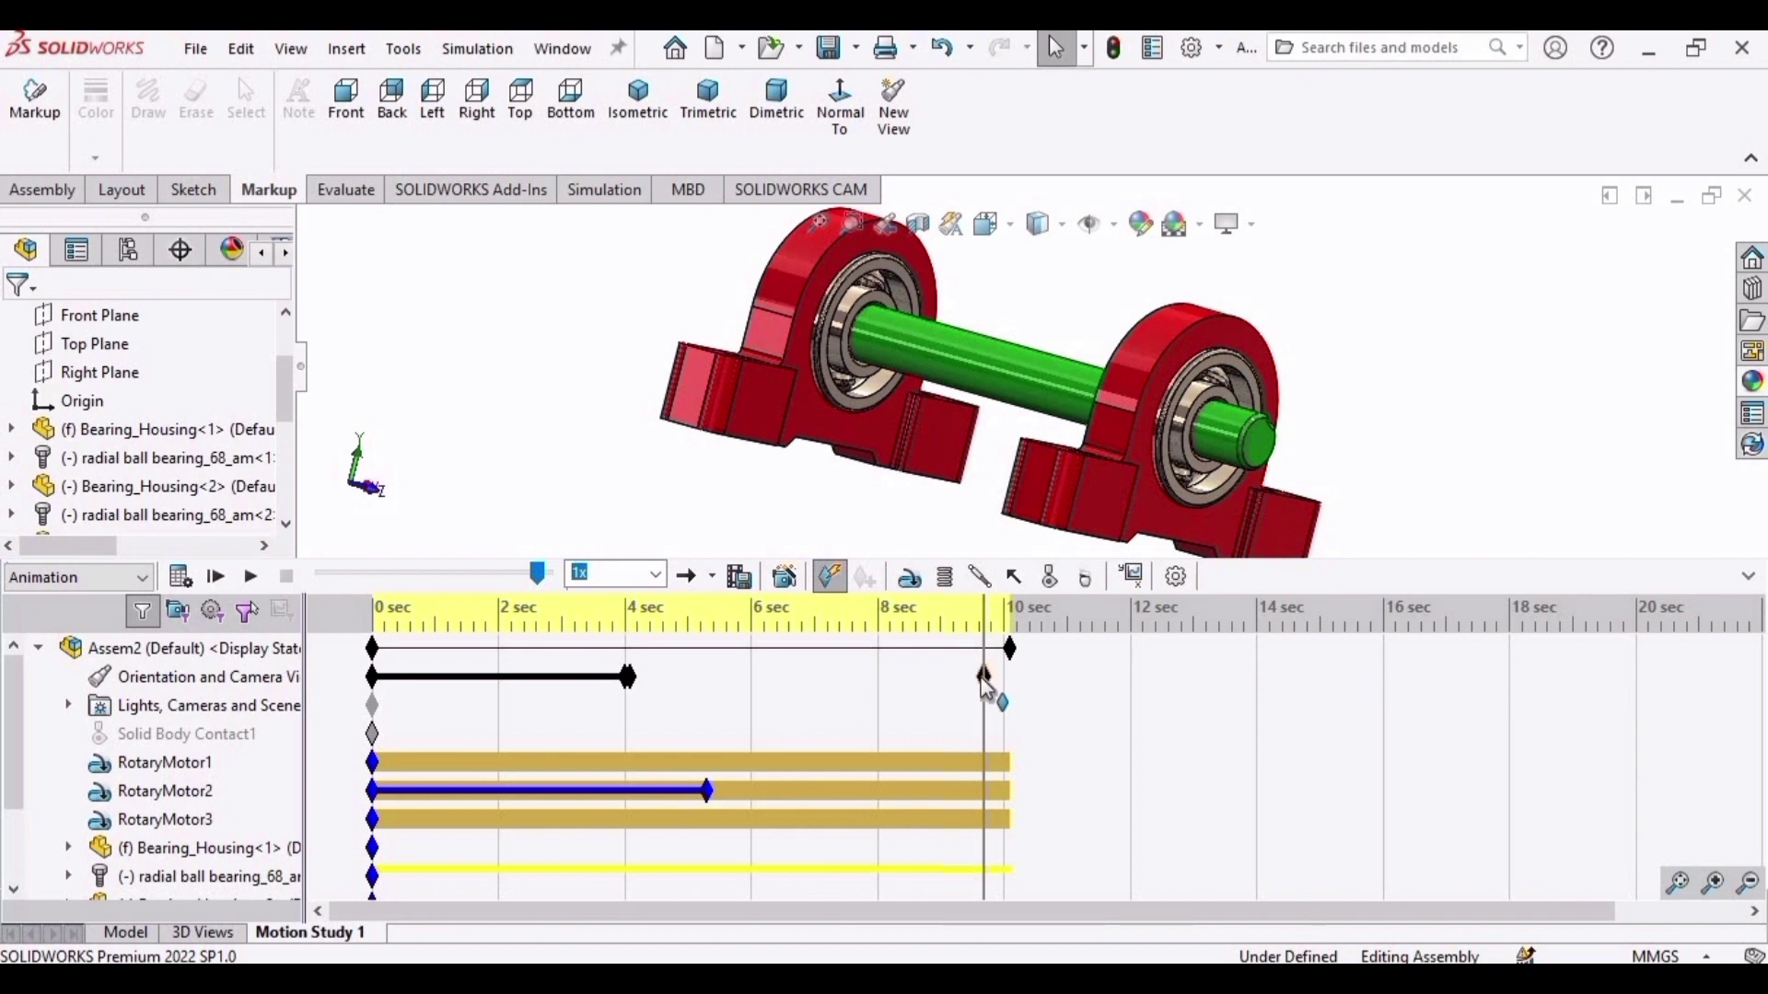
# Make the end camera key an Isometric view at 10 sec, nudging the middle key to about 4.5 sec
pyautogui.rightClick(983, 676)
pyautogui.moveTo(1197, 399)
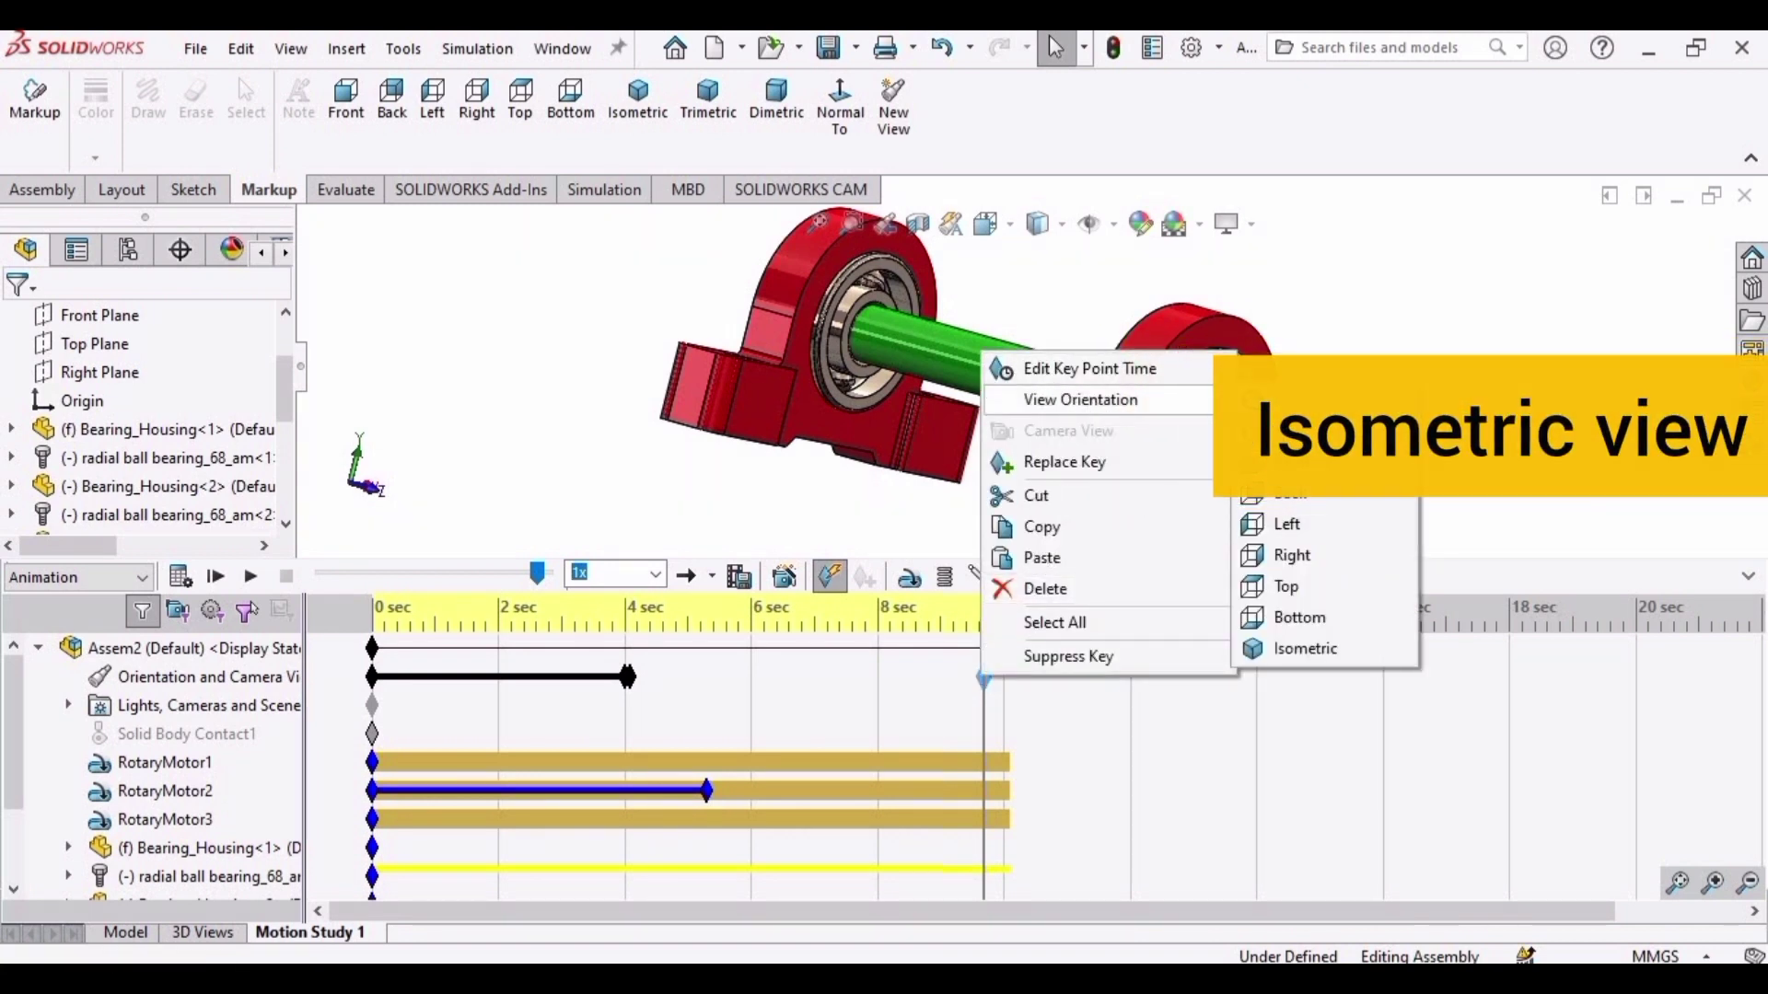
pyautogui.click(1305, 648)
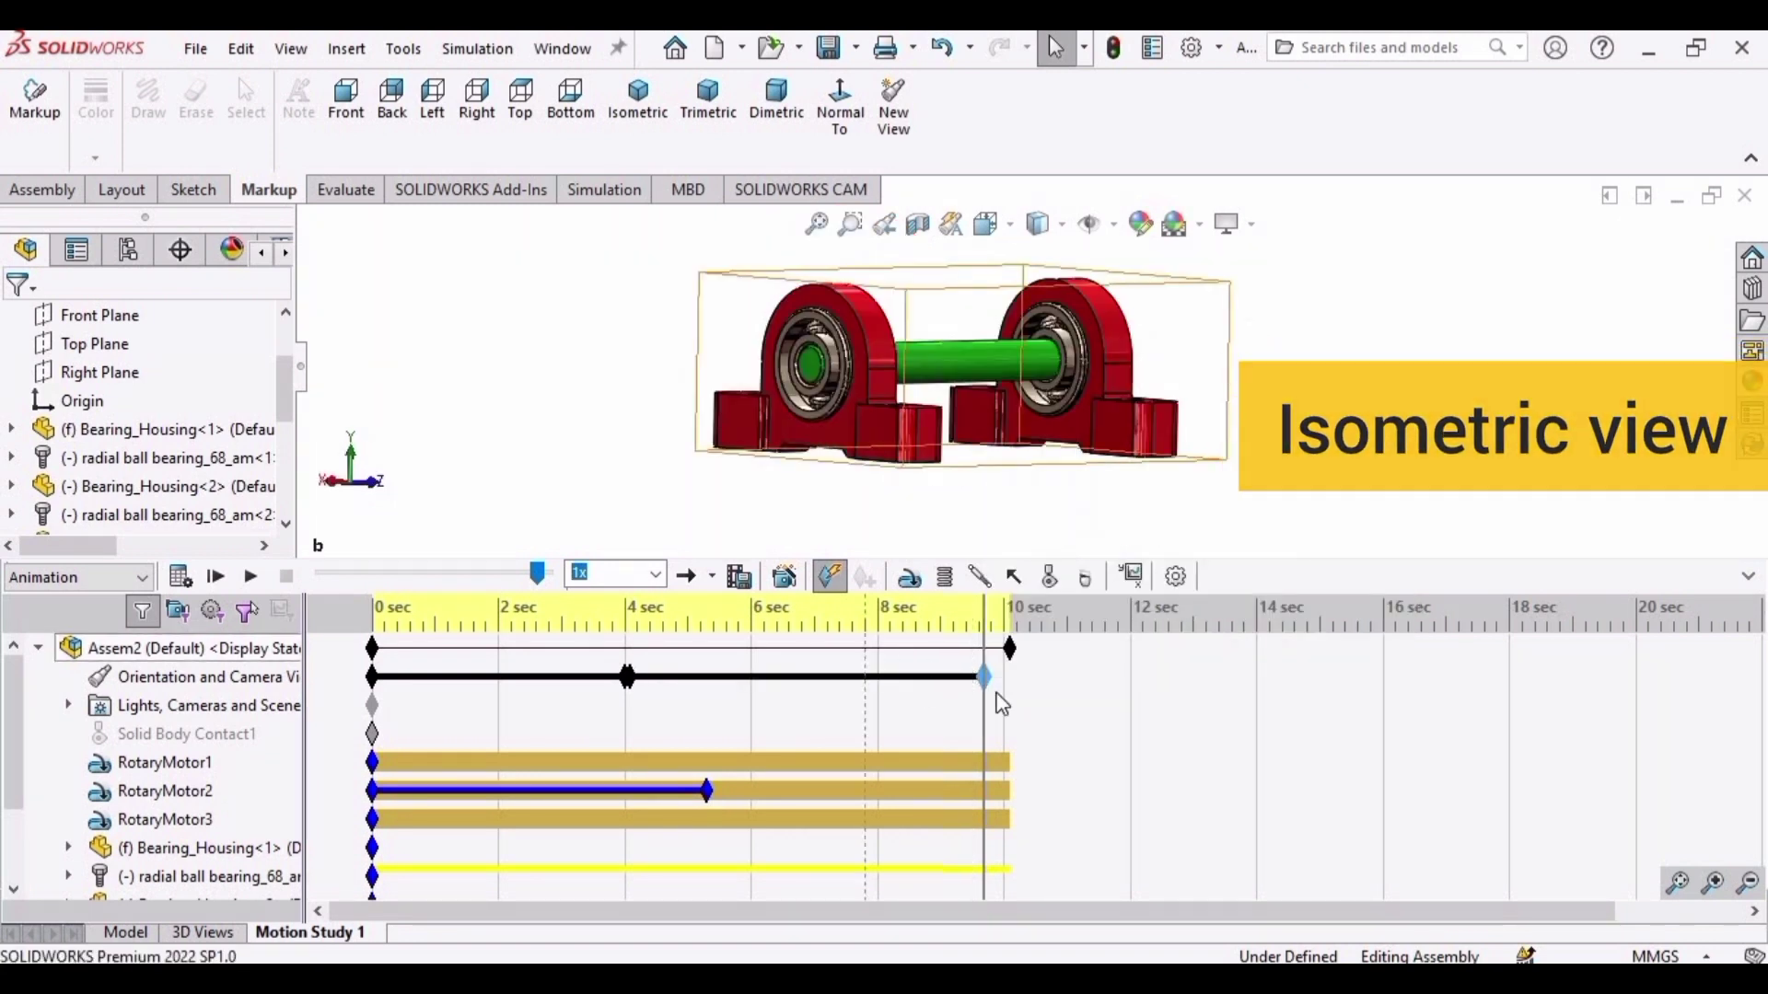
pyautogui.moveTo(1025, 693); pyautogui.dragTo(1010, 677)
pyautogui.moveTo(630, 676); pyautogui.dragTo(649, 678)
pyautogui.click(372, 677)
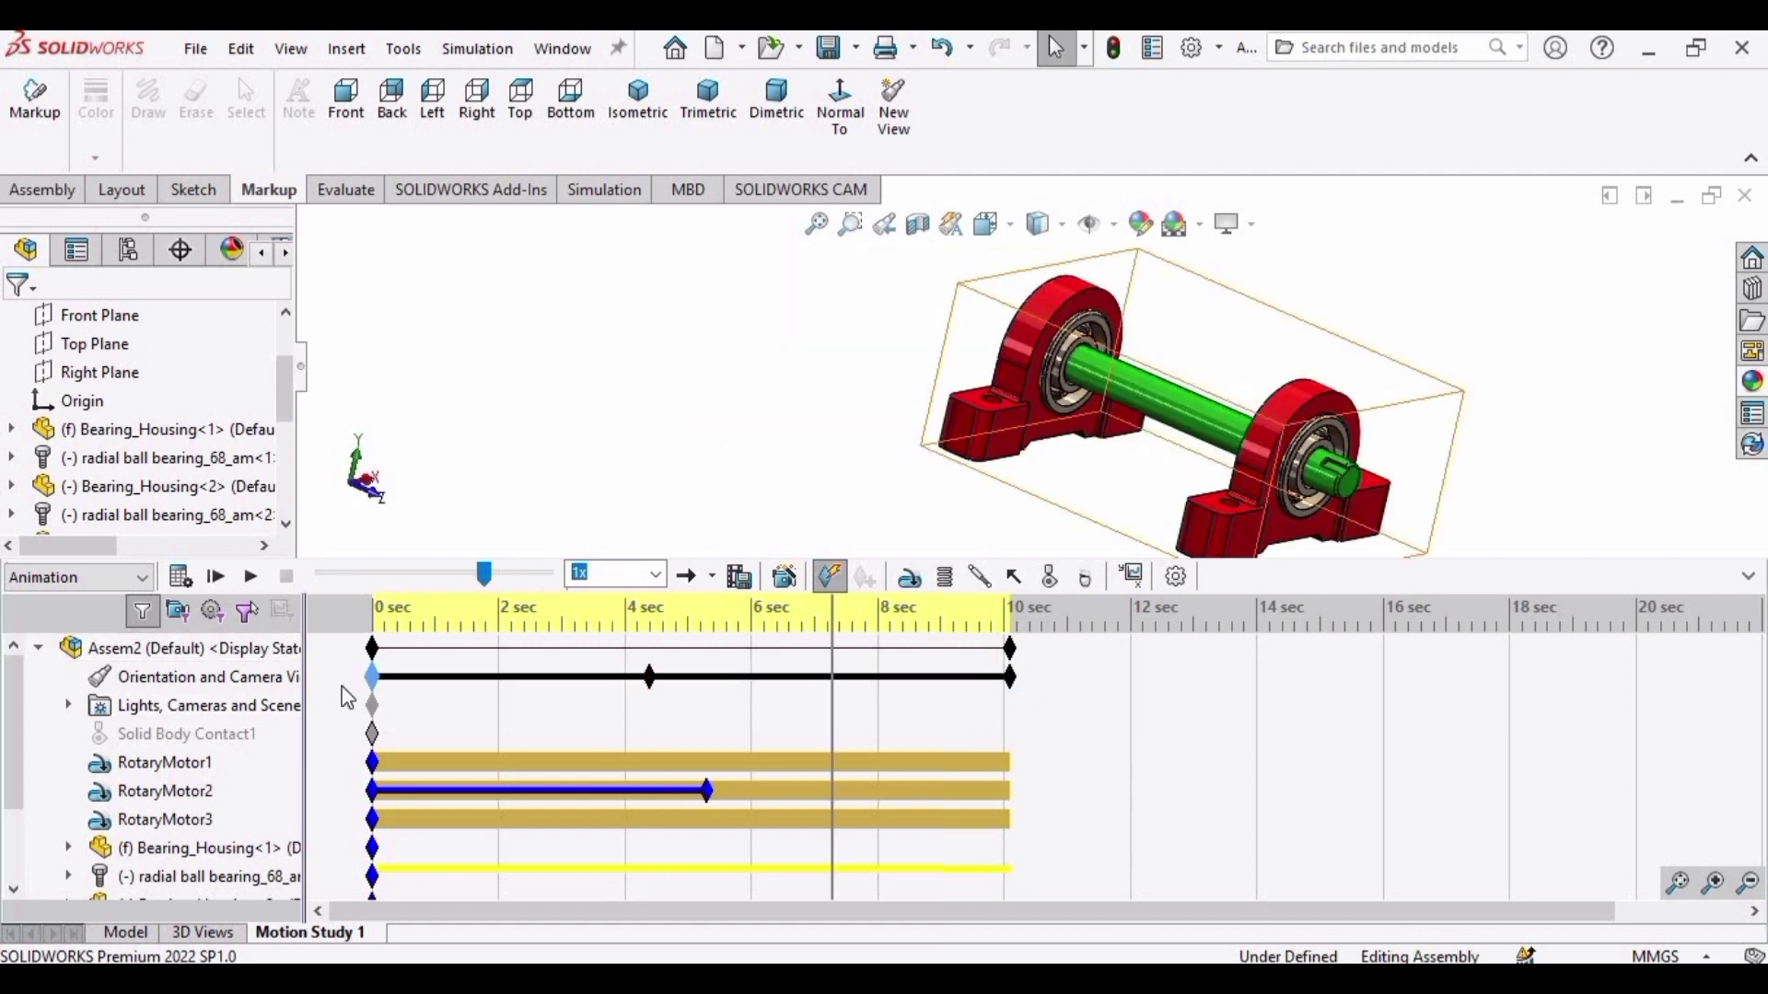
# Play Motion Study 1 back from the start with the camera views changing
pyautogui.click(210, 576)
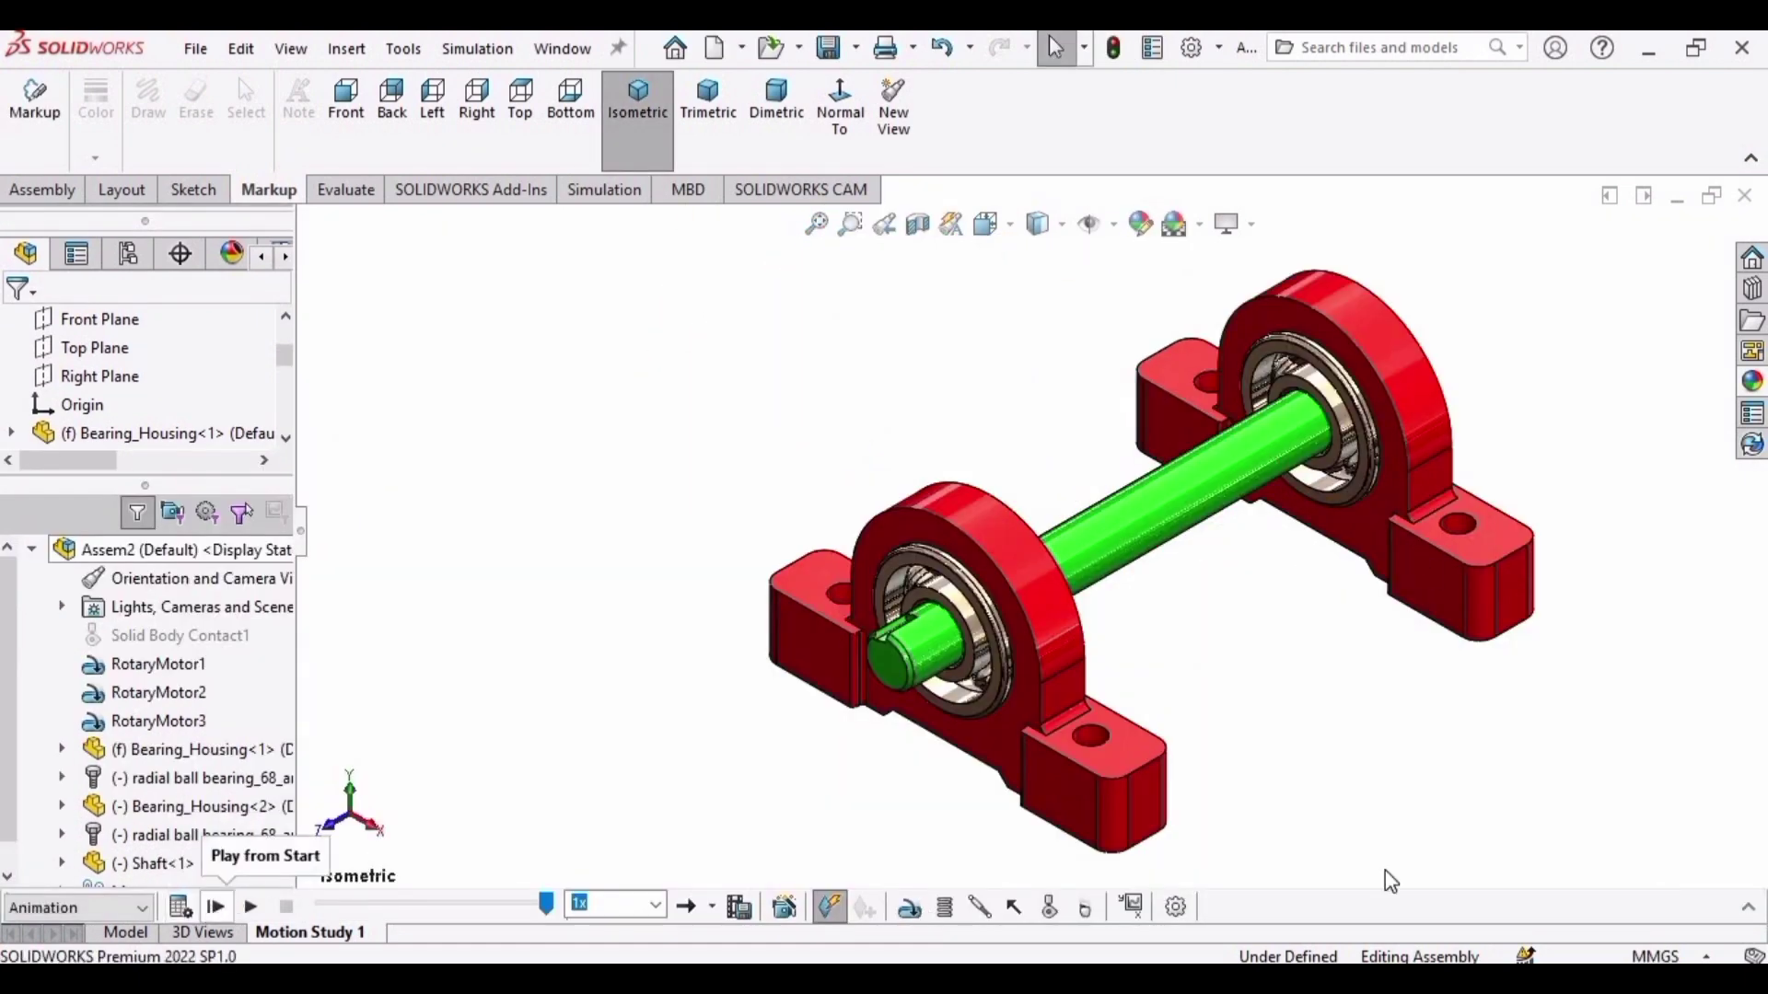
pyautogui.click(215, 907)
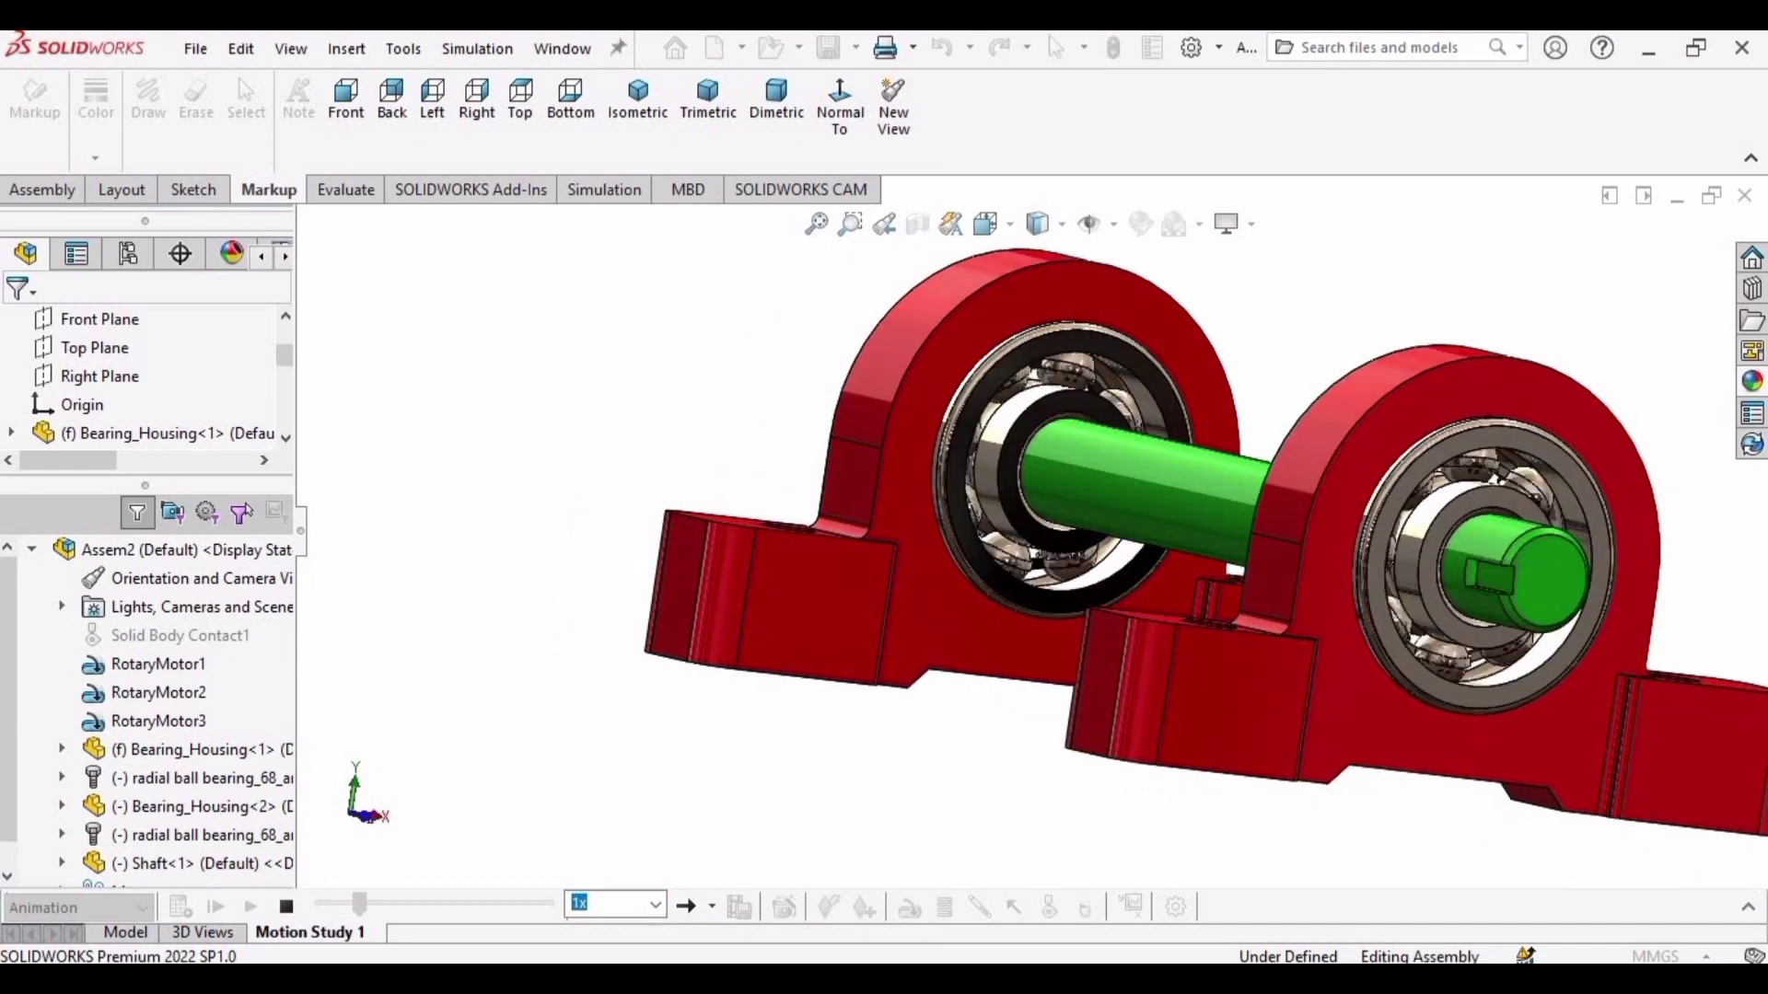